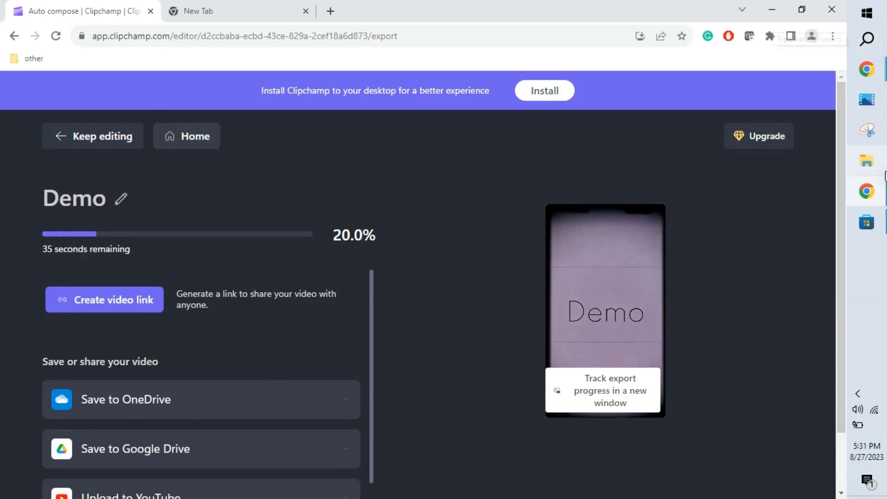
Step: Switch to Microsoft Store, open the Microsoft Clipchamp listing, and start a new video from scratch in Clipchamp
{"action": "left_click", "coordinate": [866, 223]}
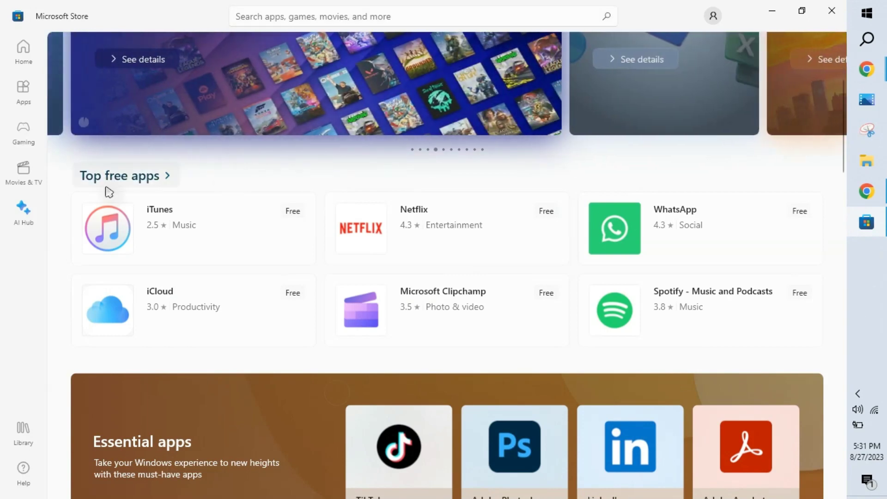
{"action": "left_click", "coordinate": [434, 297]}
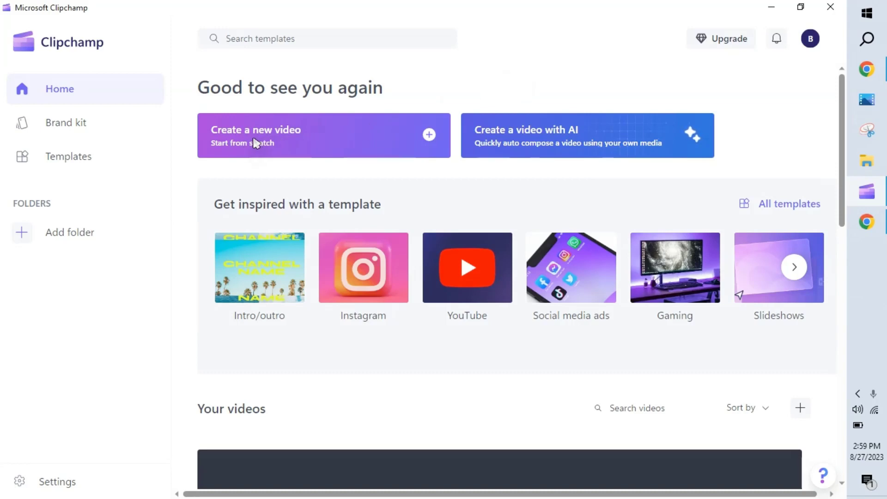
{"action": "left_click", "coordinate": [280, 144]}
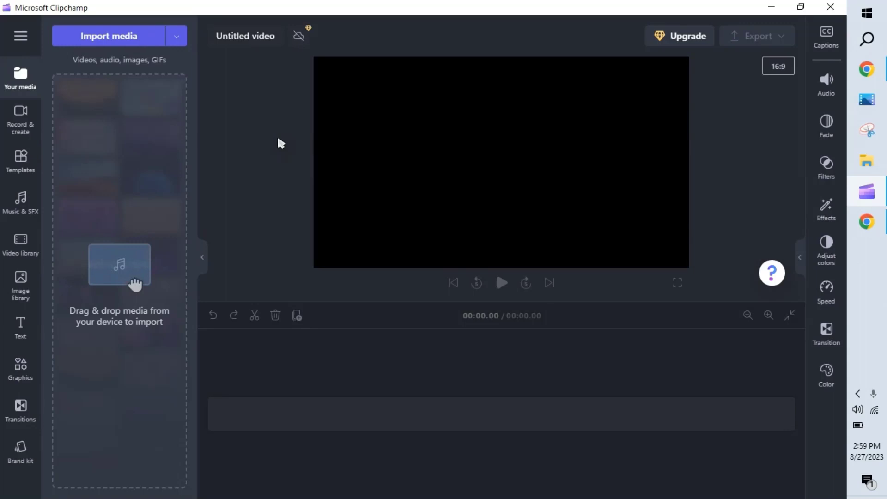
Step: Import the image ZMBC10.jpg from the Downloads folder into the project media
{"action": "left_click", "coordinate": [177, 38]}
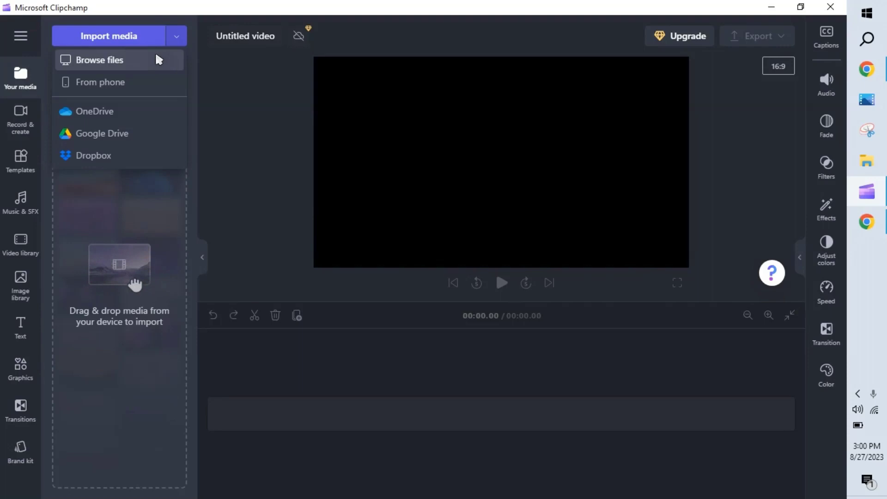
{"action": "left_click", "coordinate": [123, 65]}
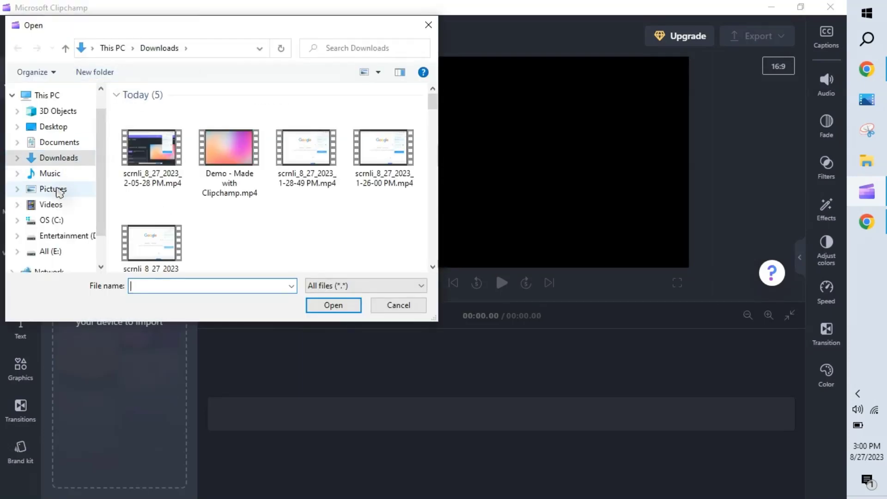
{"action": "left_click", "coordinate": [432, 267]}
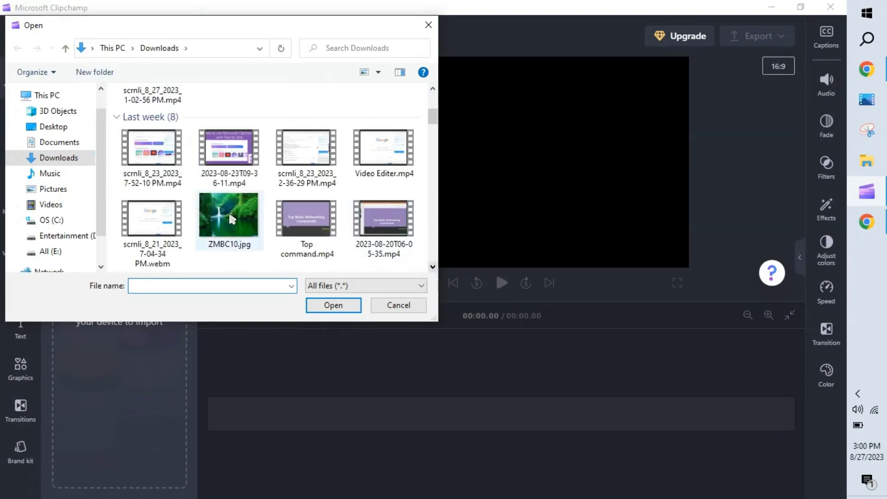
{"action": "double_click", "coordinate": [229, 215]}
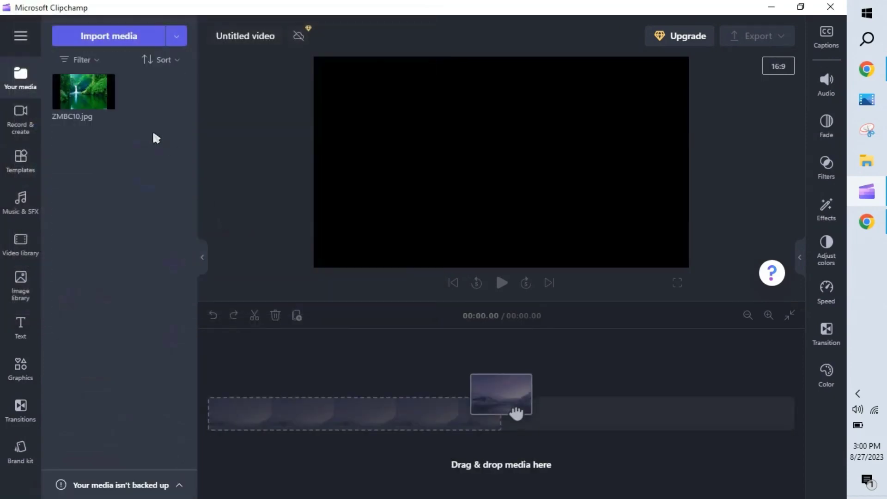
Step: Import the video scrnli_8_27_2023_1-02-56 PM.mp4 from the Downloads folder into the project media
{"action": "left_click", "coordinate": [134, 37]}
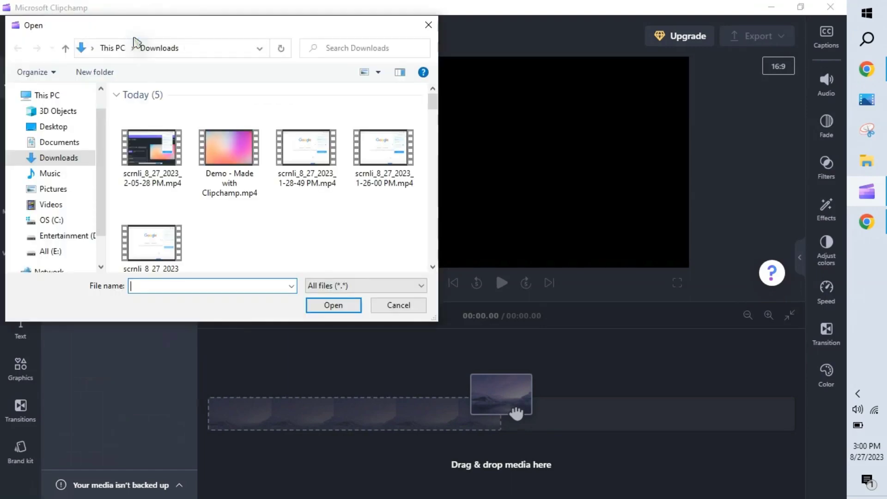
{"action": "left_click", "coordinate": [159, 241]}
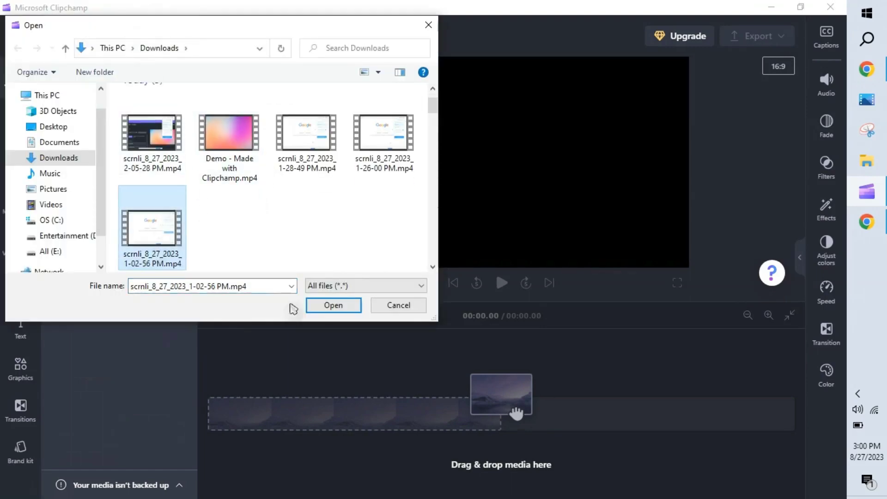
{"action": "left_click", "coordinate": [316, 309]}
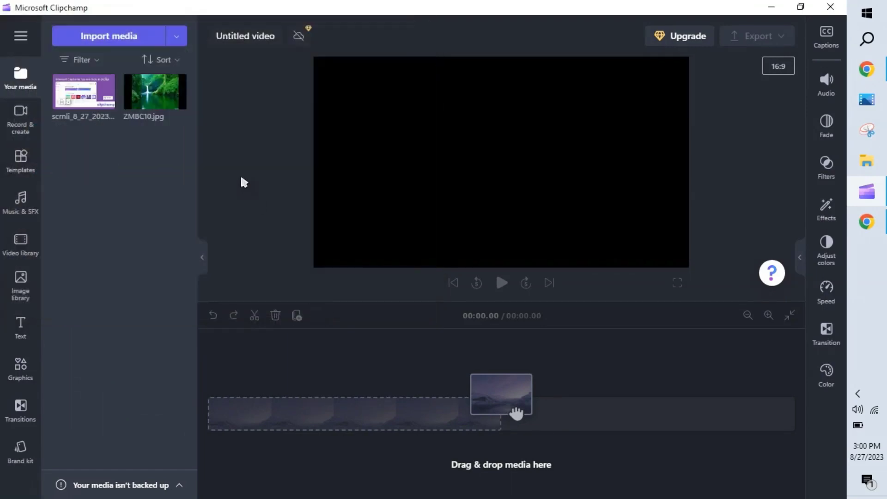
Step: Place the imported screen recording on the timeline and insert the ZMBC10.jpg image directly in front of it
{"action": "mouse_move", "coordinate": [108, 109]}
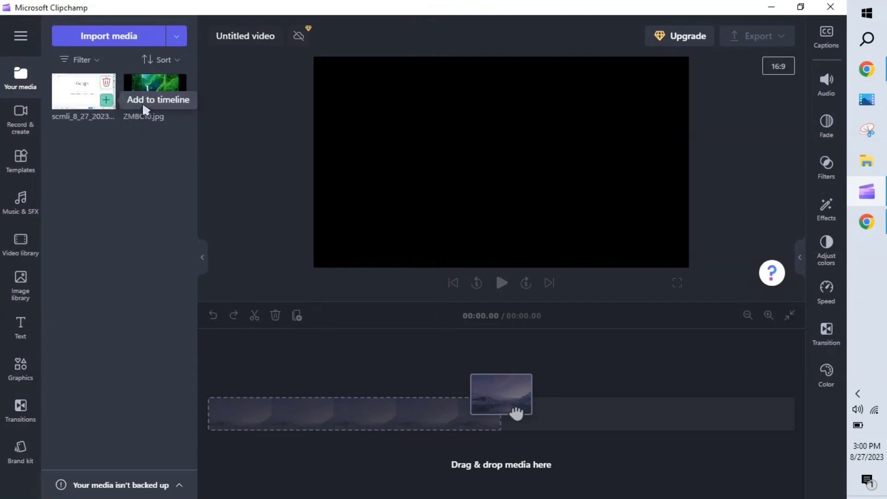
{"action": "left_click_drag", "start_coordinate": [85, 92], "coordinate": [242, 411]}
{"action": "mouse_move", "coordinate": [177, 110]}
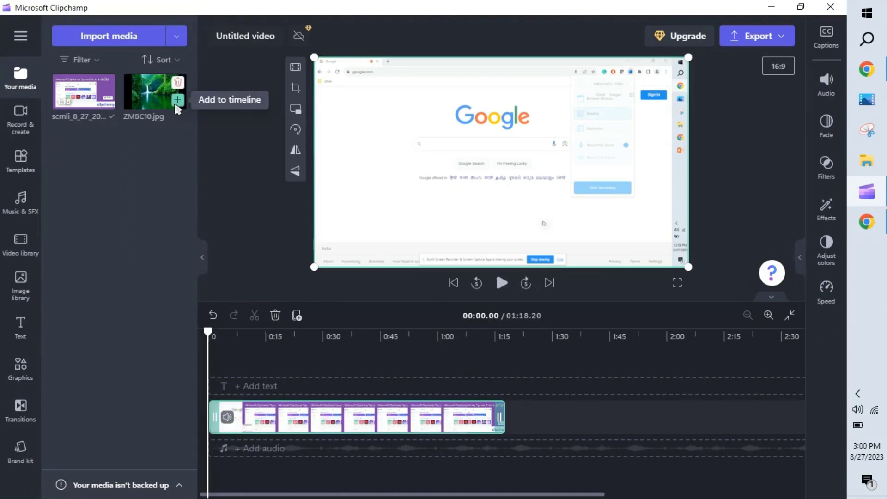
{"action": "left_click", "coordinate": [176, 104]}
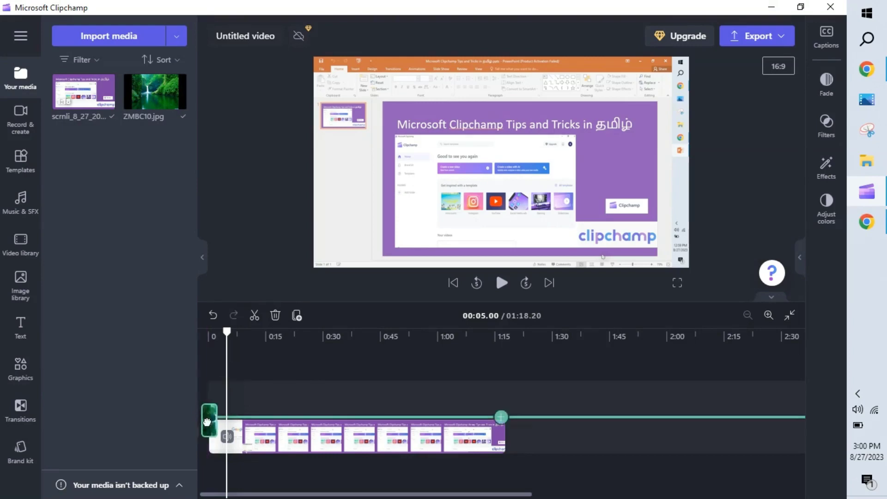
{"action": "left_click_drag", "start_coordinate": [224, 388], "coordinate": [210, 432]}
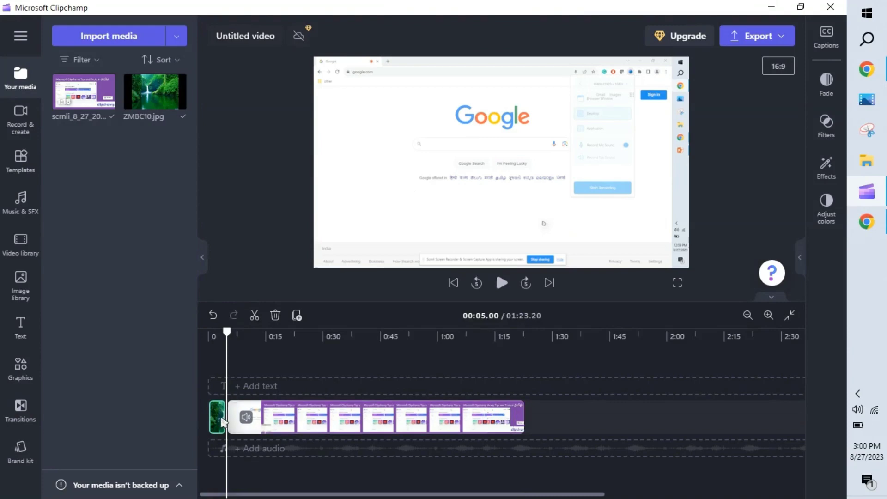
Step: Preview the video from about 1 second, playing through the cut from the image to the recording
{"action": "left_click", "coordinate": [212, 365]}
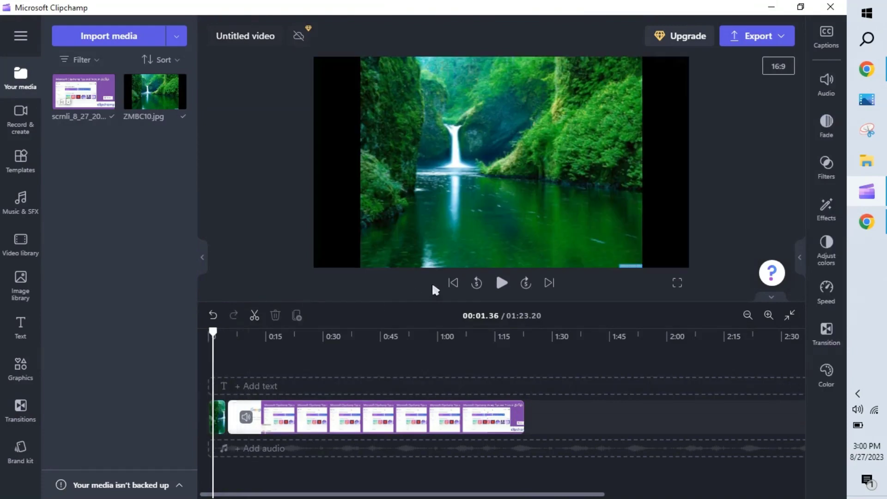
{"action": "left_click", "coordinate": [497, 285]}
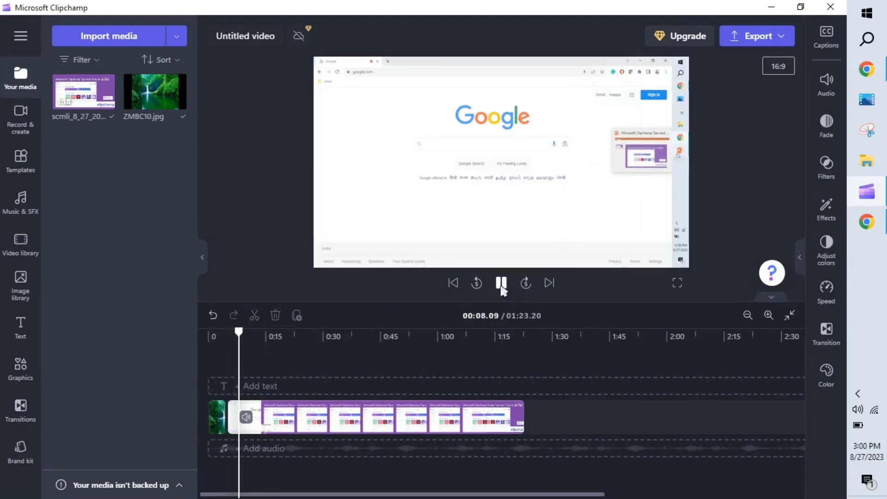
{"action": "left_click", "coordinate": [501, 287]}
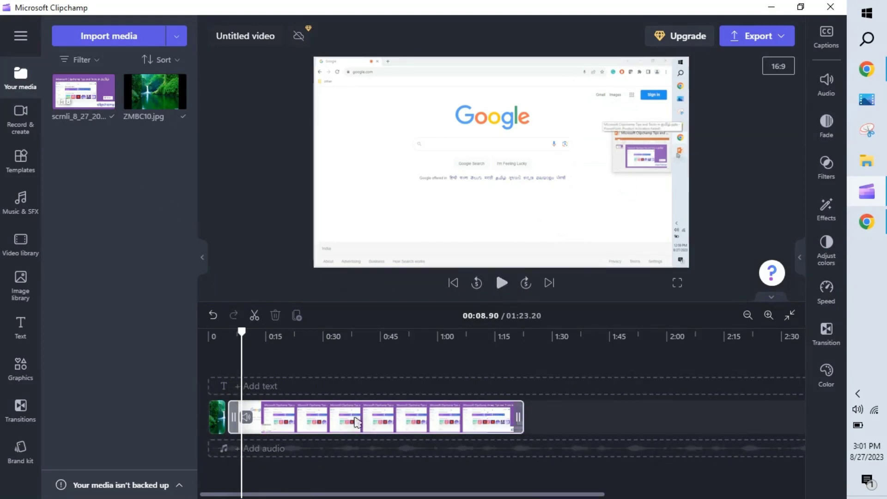
Step: Trim about 5 seconds off both the start and the end of the recording clip, keeping it against the image
{"action": "left_click_drag", "start_coordinate": [229, 417], "coordinate": [252, 414]}
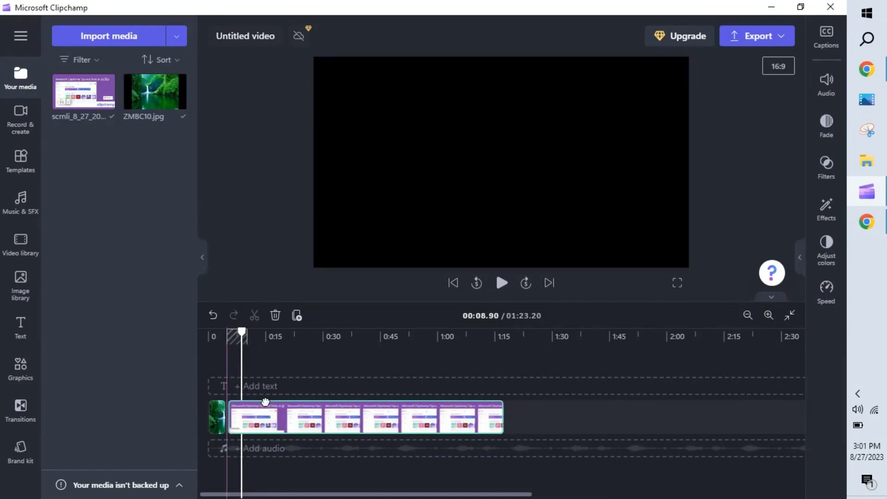
{"action": "left_click", "coordinate": [268, 409]}
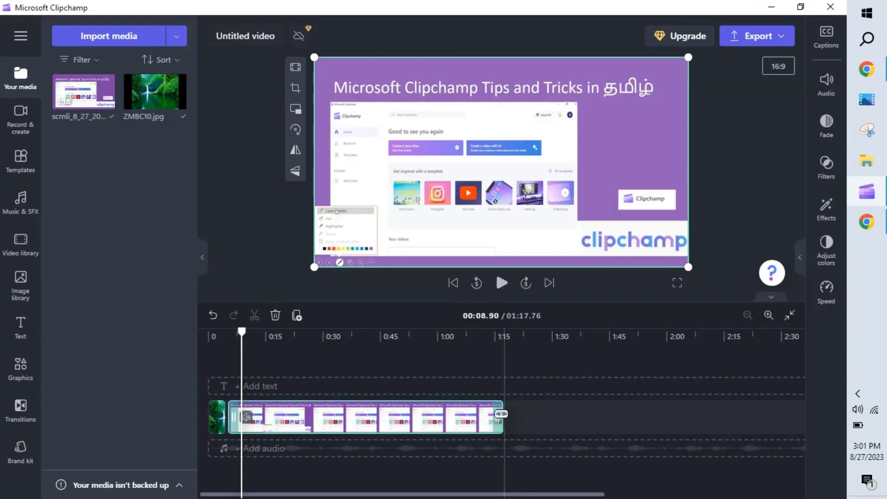
{"action": "left_click_drag", "start_coordinate": [497, 414], "coordinate": [477, 414]}
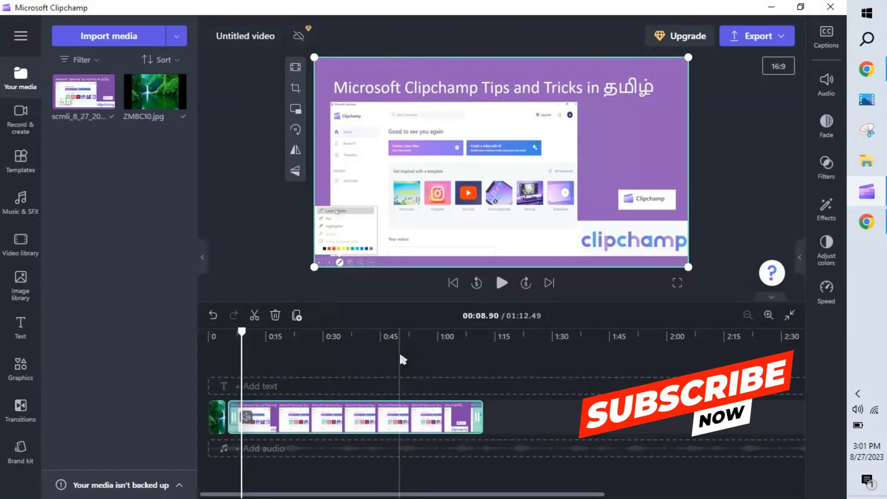
Step: Split the recording clip at 00:40.13
{"action": "left_click", "coordinate": [361, 351]}
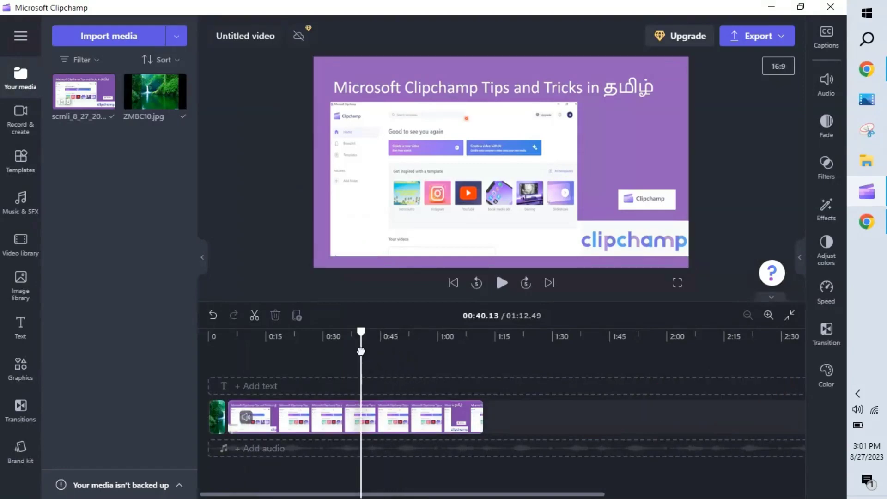
{"action": "left_click", "coordinate": [474, 164]}
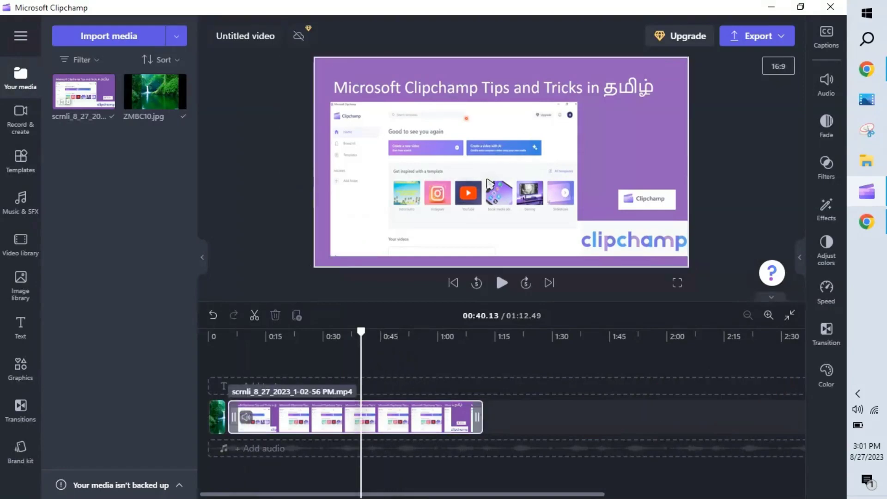
{"action": "left_click", "coordinate": [264, 318]}
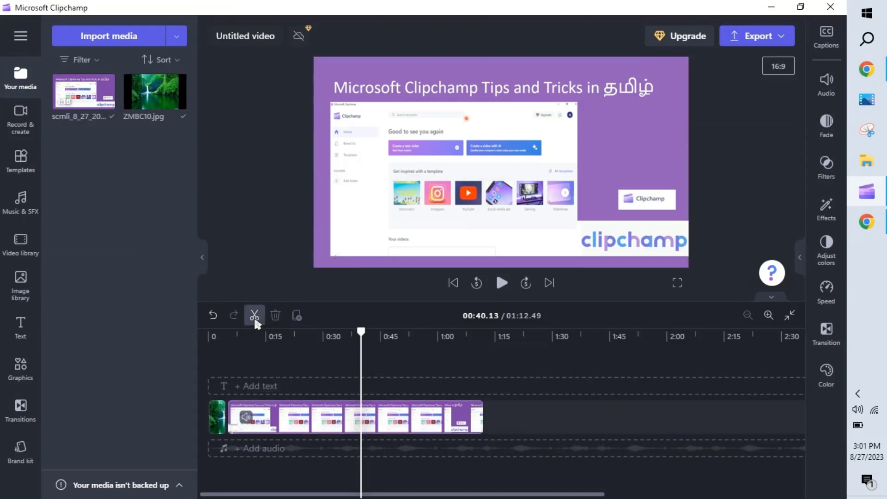
{"action": "left_click", "coordinate": [254, 317]}
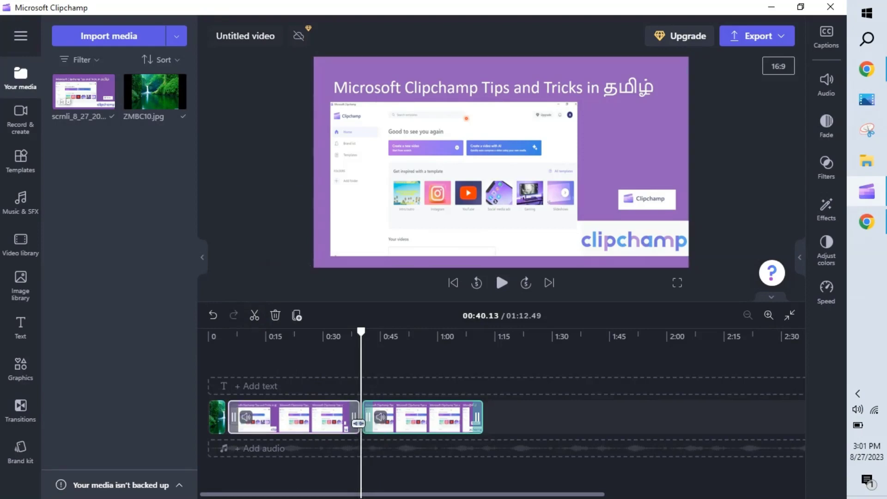
Step: Trim about 4 seconds off the end of the recording's first part and move the second part against it
{"action": "left_click_drag", "start_coordinate": [356, 423], "coordinate": [342, 423]}
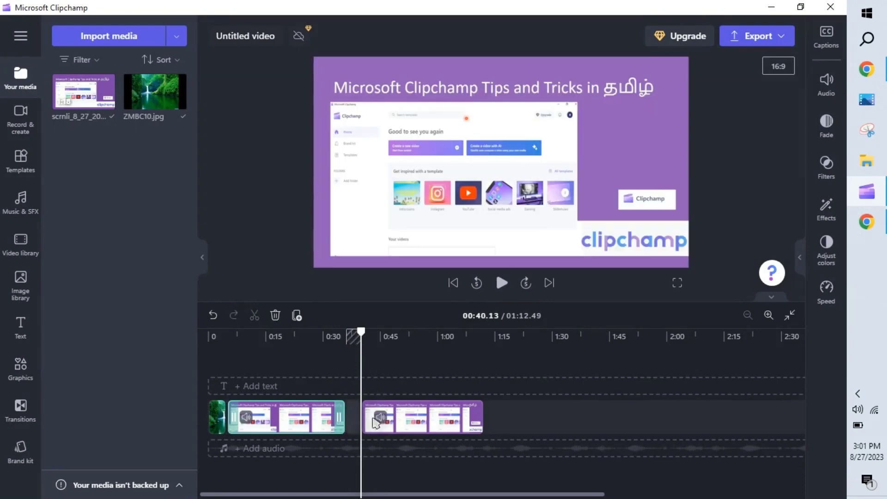
{"action": "left_click_drag", "start_coordinate": [411, 410], "coordinate": [400, 415]}
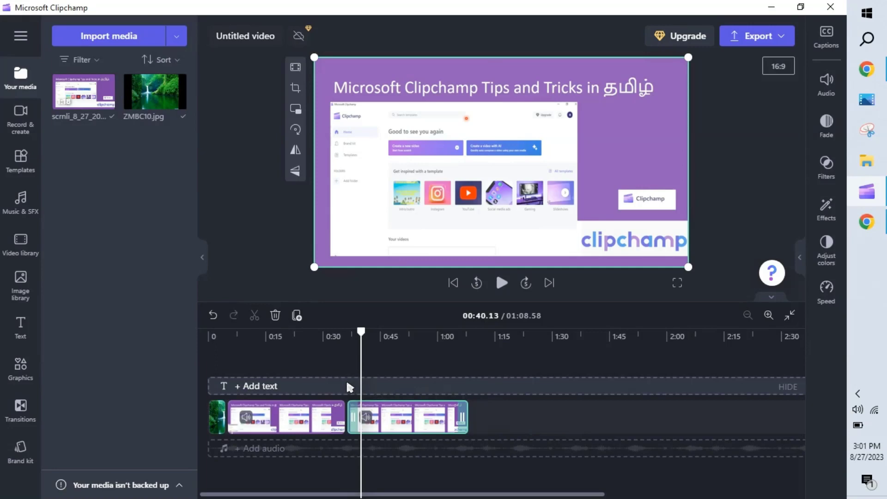
Step: Add a Cross fade transition between the two recording parts and browse the other available transitions
{"action": "mouse_move", "coordinate": [346, 418]}
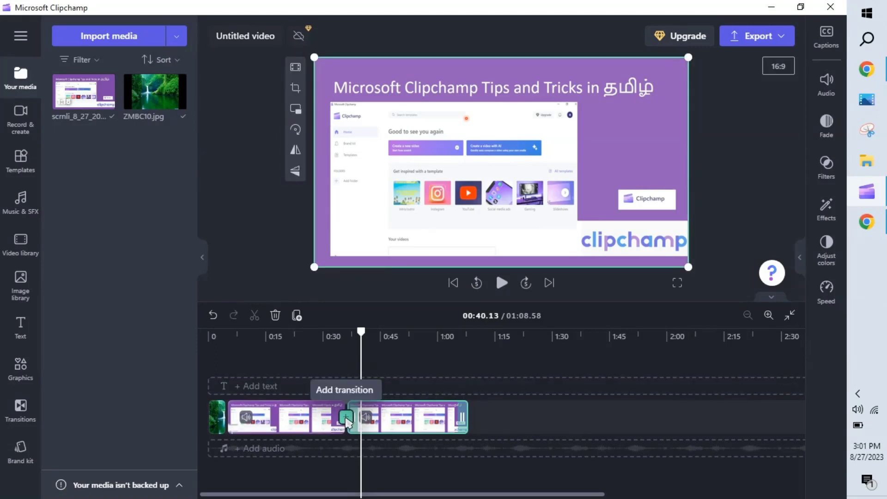
{"action": "left_click", "coordinate": [345, 417]}
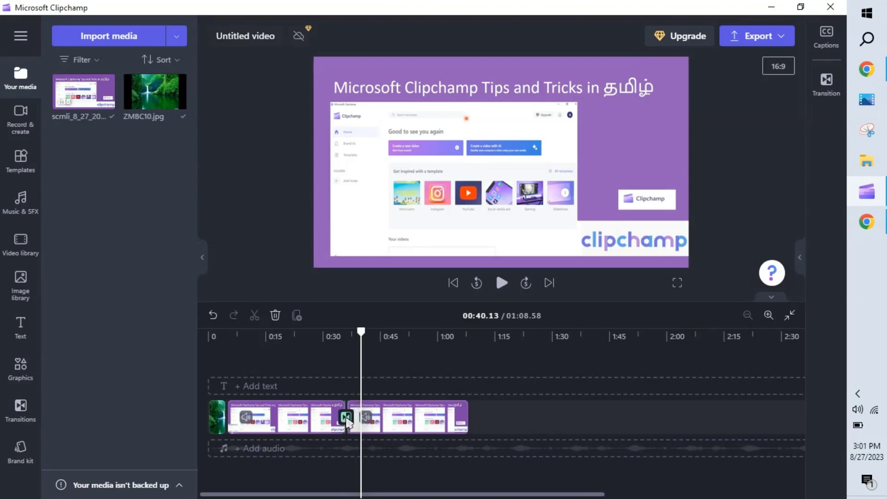
{"action": "left_click", "coordinate": [834, 87]}
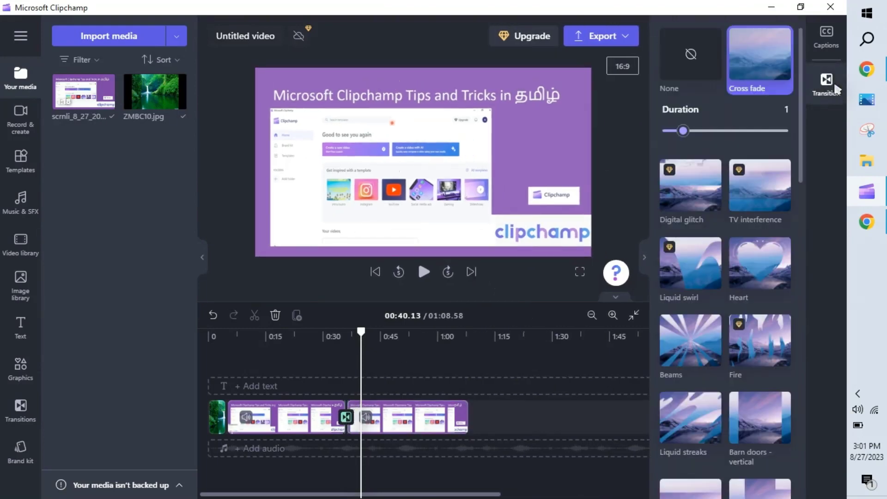
{"action": "scroll", "coordinate": [803, 161], "scroll_direction": "down", "scroll_amount": 1}
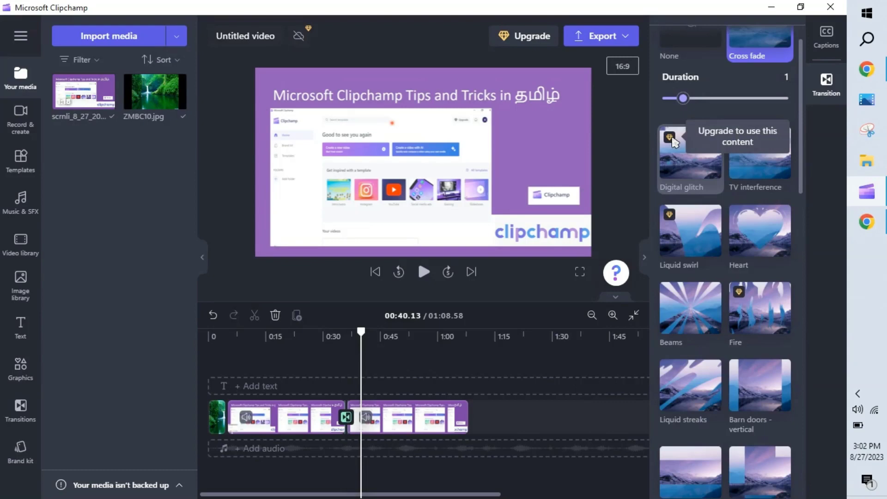
Step: Review the Free and Essentials plans in the upgrade comparison, then close it without changing the plan
{"action": "left_click", "coordinate": [530, 39]}
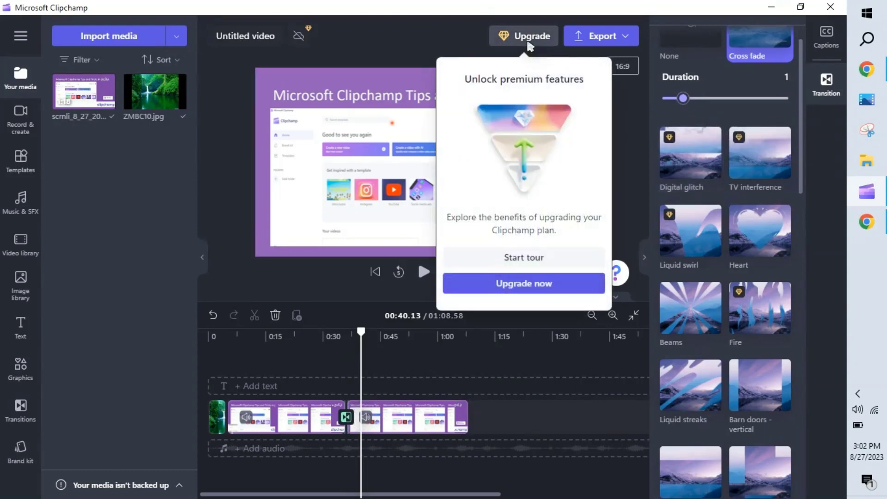
{"action": "left_click", "coordinate": [526, 283]}
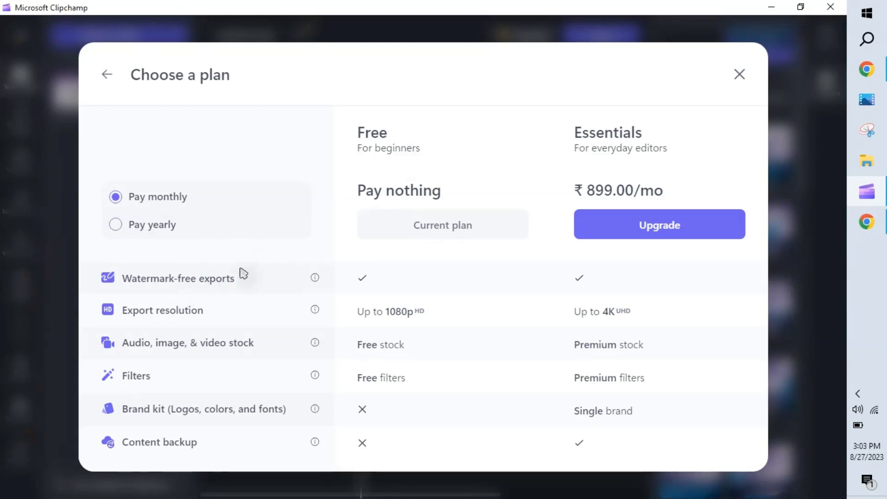
{"action": "left_click", "coordinate": [739, 74]}
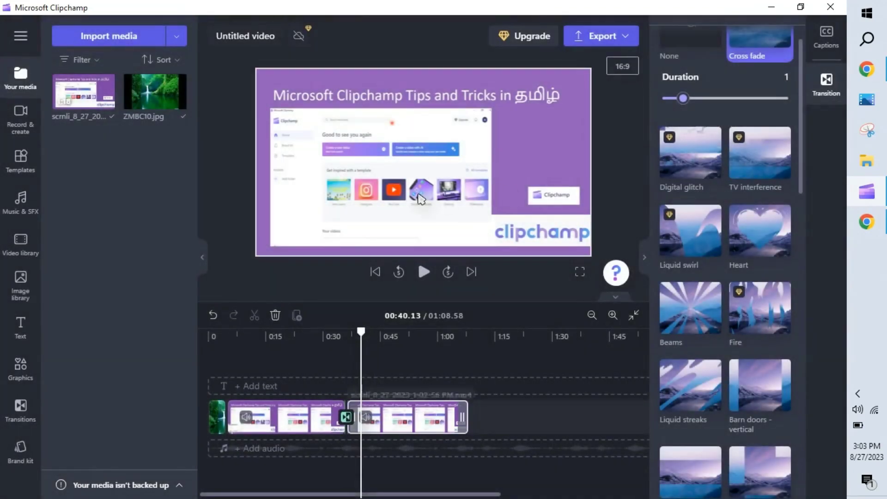
Step: Position the playhead at 00:35.36, just before the transition between the two recording parts
{"action": "left_click", "coordinate": [371, 349]}
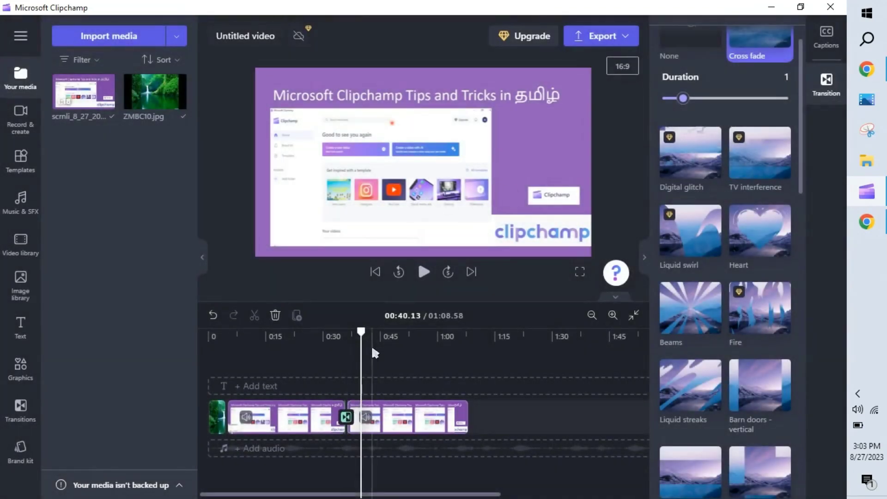
{"action": "left_click", "coordinate": [343, 359]}
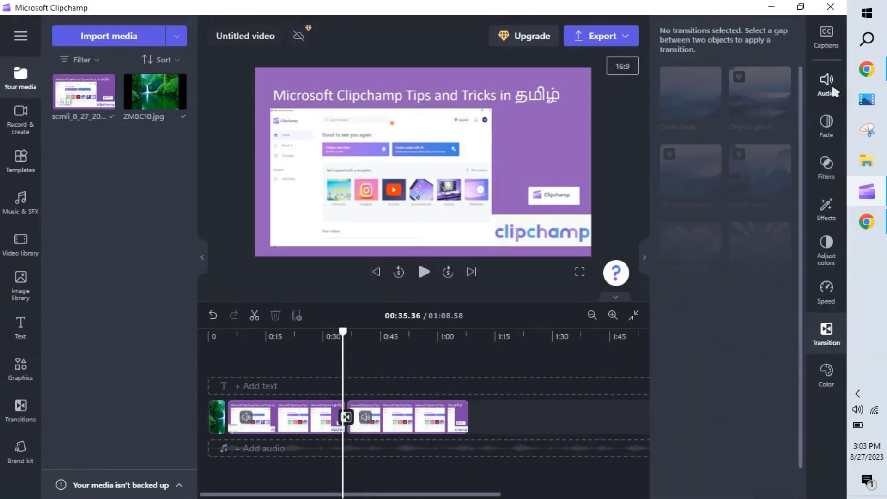
Step: Play the video across the transition between the two recording parts and pause shortly after it
{"action": "left_click", "coordinate": [422, 272]}
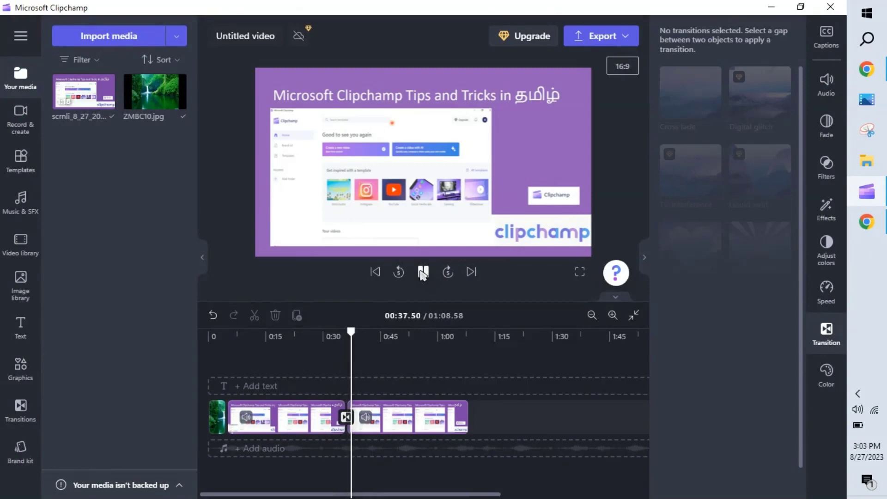
{"action": "left_click", "coordinate": [423, 272]}
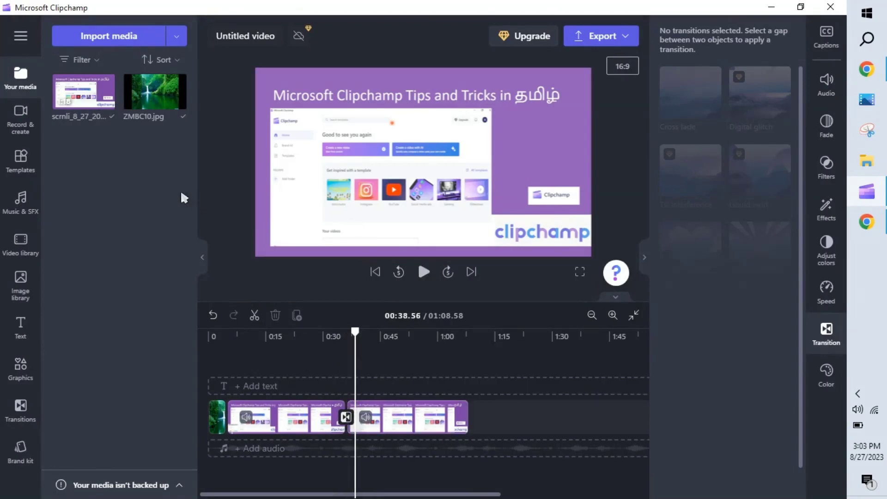
Step: Add the Geometric YouTube gaming outro from the YouTube templates at the playhead position 00:38.56
{"action": "left_click", "coordinate": [24, 166]}
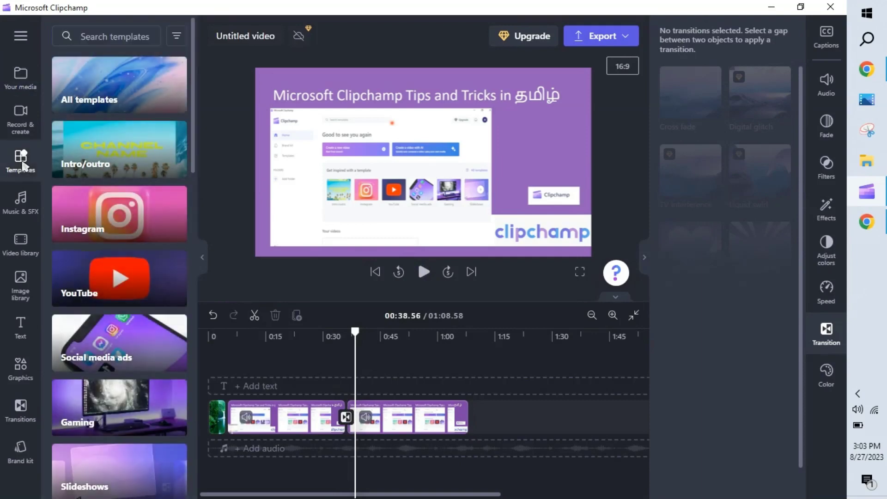
{"action": "left_click", "coordinate": [106, 275]}
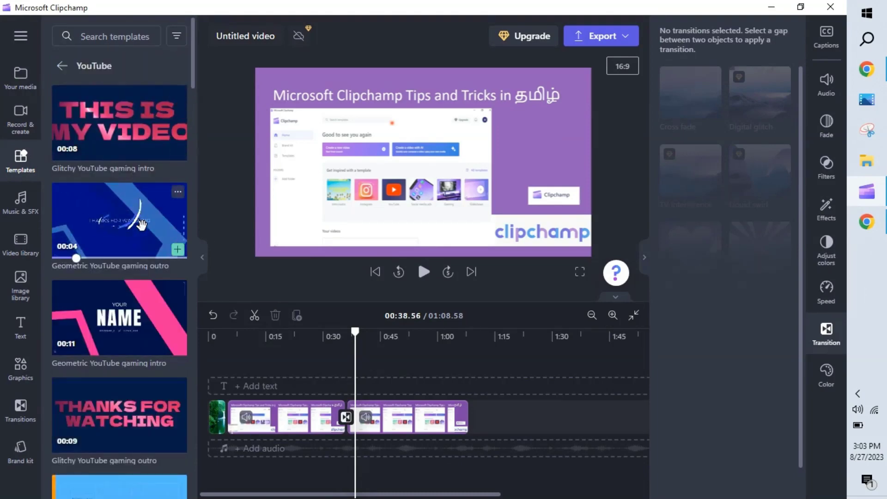
{"action": "left_click", "coordinate": [178, 251]}
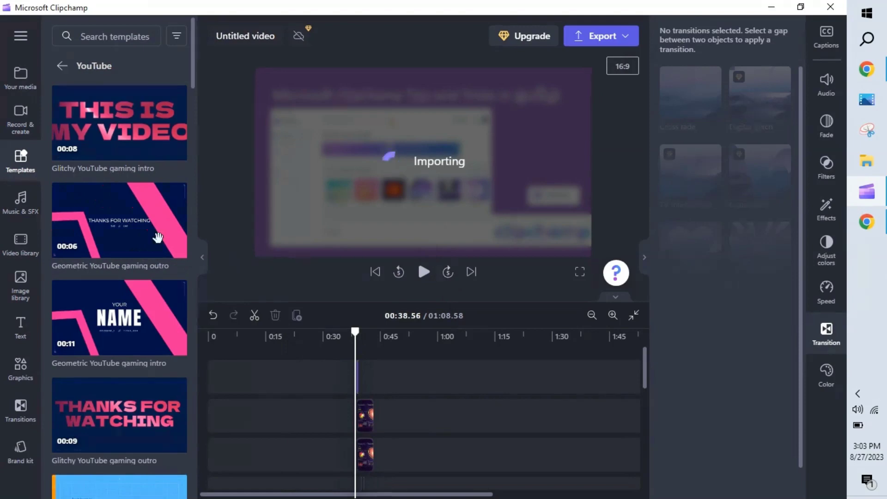
Step: Browse the stock music categories and add the free track All hyped up from Beats to the timeline
{"action": "left_click", "coordinate": [24, 202]}
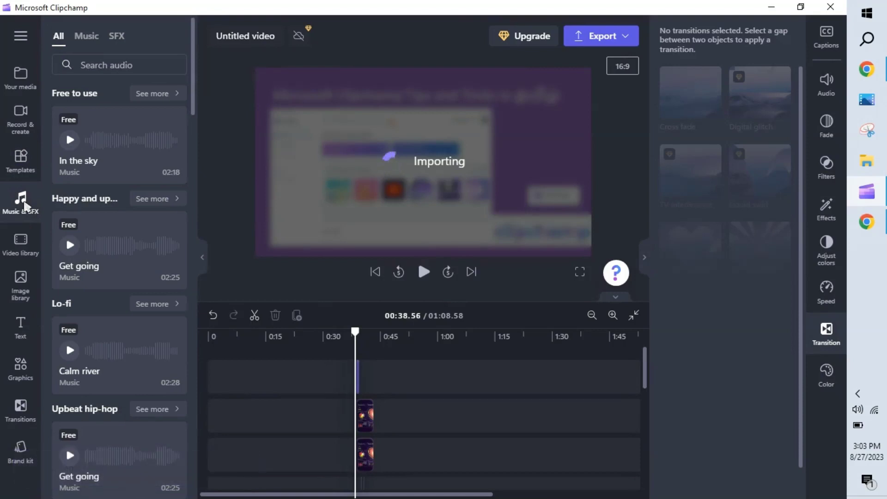
{"action": "left_click", "coordinate": [91, 37]}
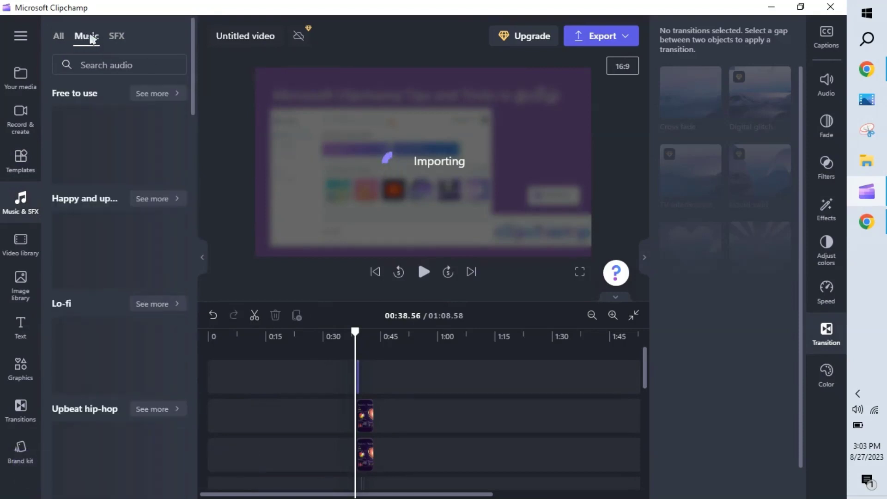
{"action": "left_click_drag", "start_coordinate": [193, 55], "coordinate": [191, 132]}
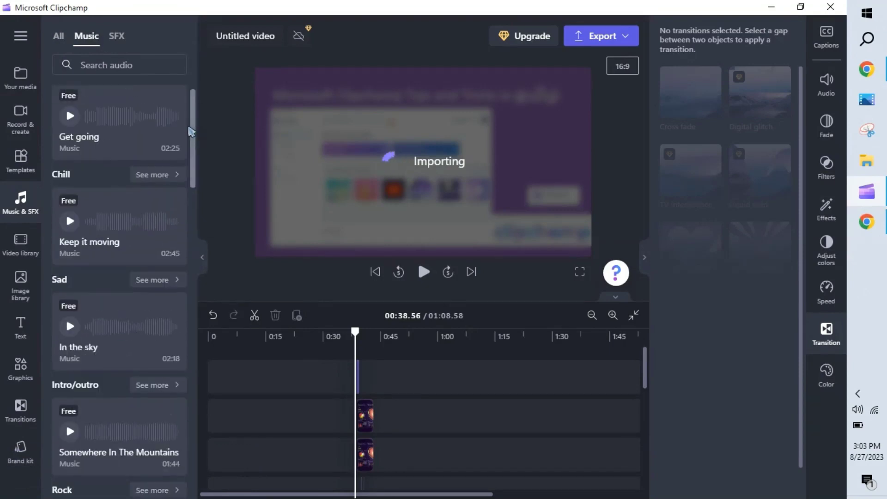
{"action": "scroll", "coordinate": [191, 132], "scroll_direction": "down", "scroll_amount": 2}
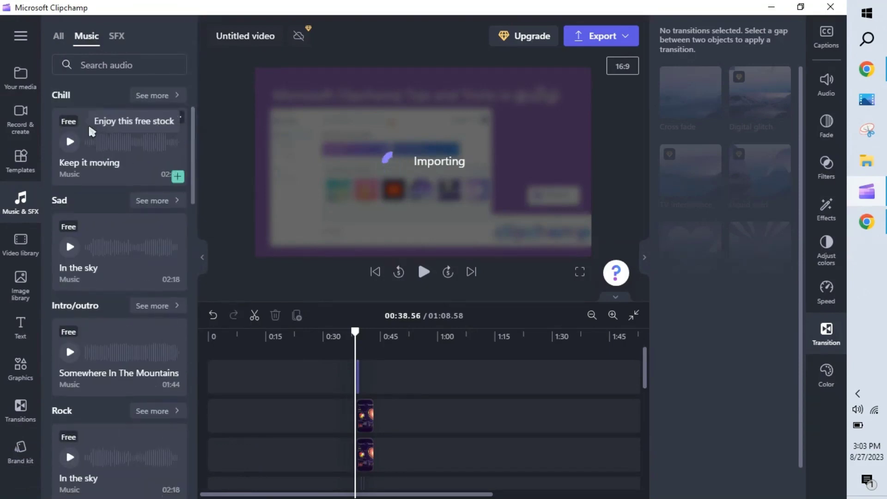
{"action": "scroll", "coordinate": [189, 134], "scroll_direction": "down", "scroll_amount": 3}
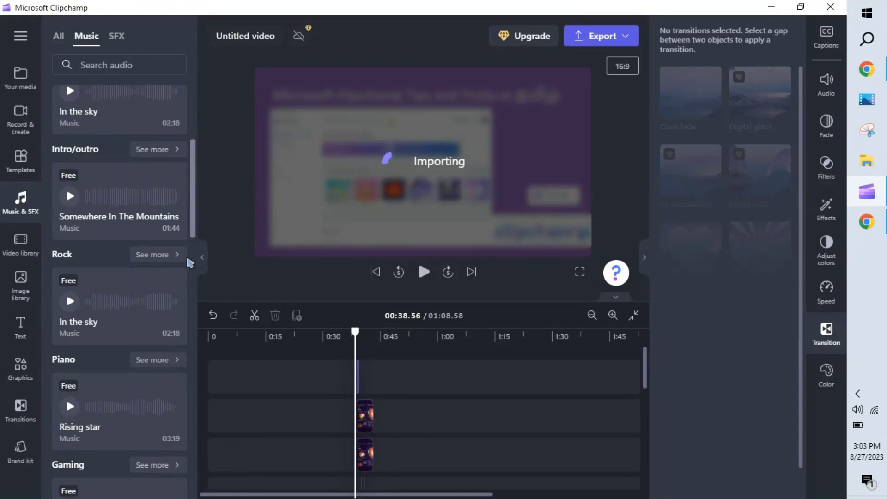
{"action": "scroll", "coordinate": [193, 225], "scroll_direction": "down", "scroll_amount": 8}
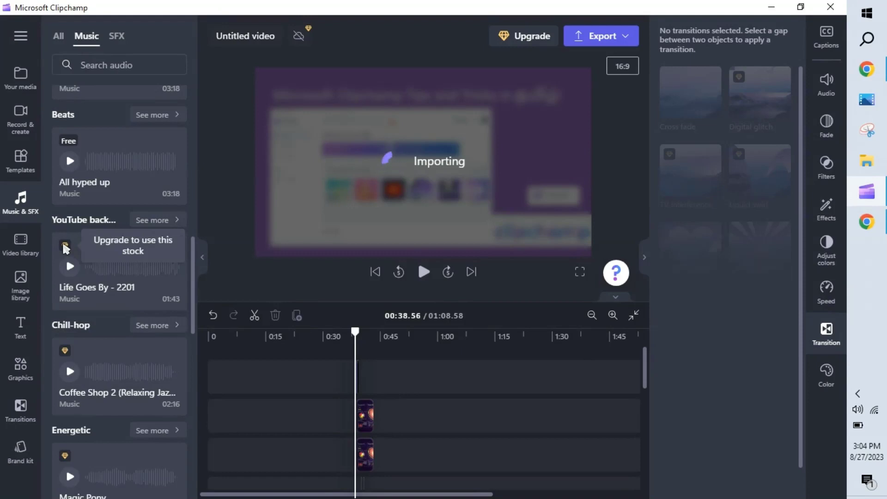
{"action": "mouse_move", "coordinate": [175, 194]}
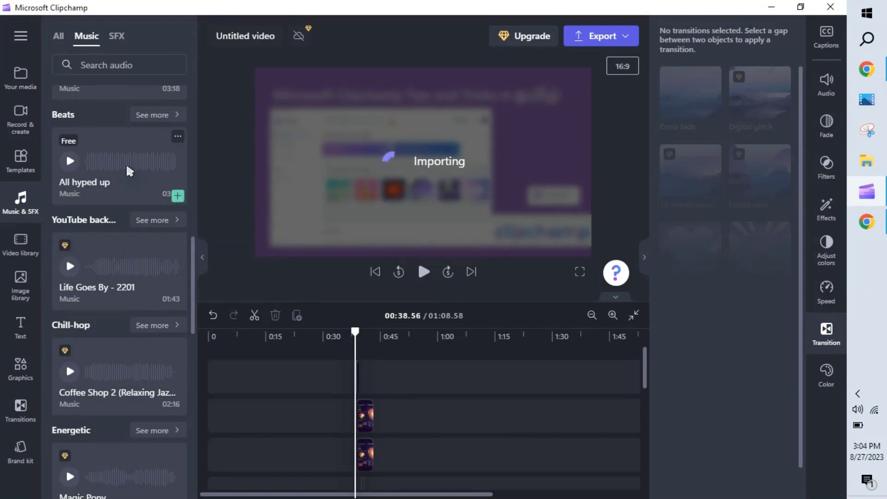
{"action": "left_click", "coordinate": [178, 197]}
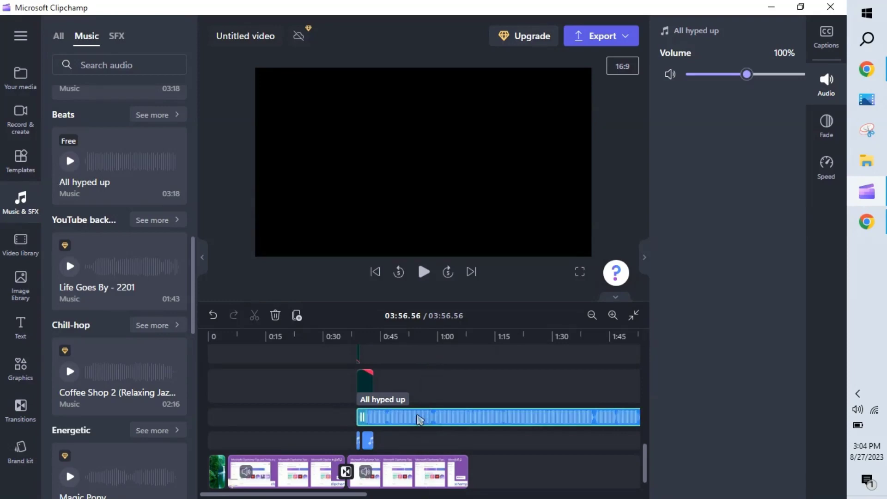
Step: Move the All hyped up music below the recording track so that it starts at the beginning of the timeline
{"action": "left_click_drag", "start_coordinate": [419, 419], "coordinate": [423, 477]}
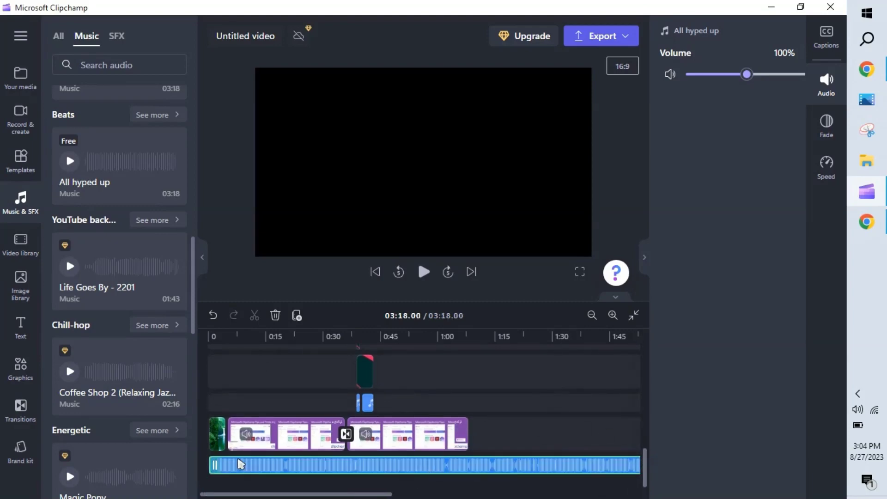
{"action": "mouse_move", "coordinate": [214, 464]}
{"action": "left_mouse_down"}
{"action": "mouse_move", "coordinate": [238, 464]}
{"action": "mouse_move", "coordinate": [213, 465]}
{"action": "left_mouse_up"}
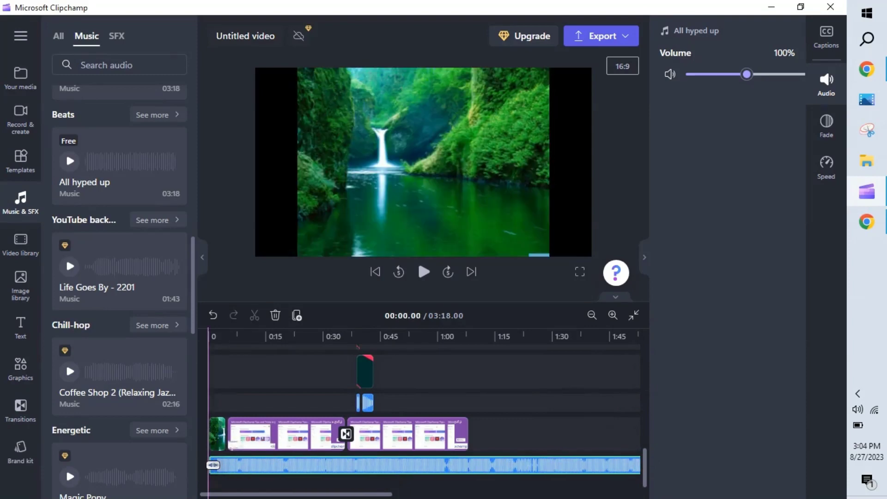
{"action": "key", "text": "End"}
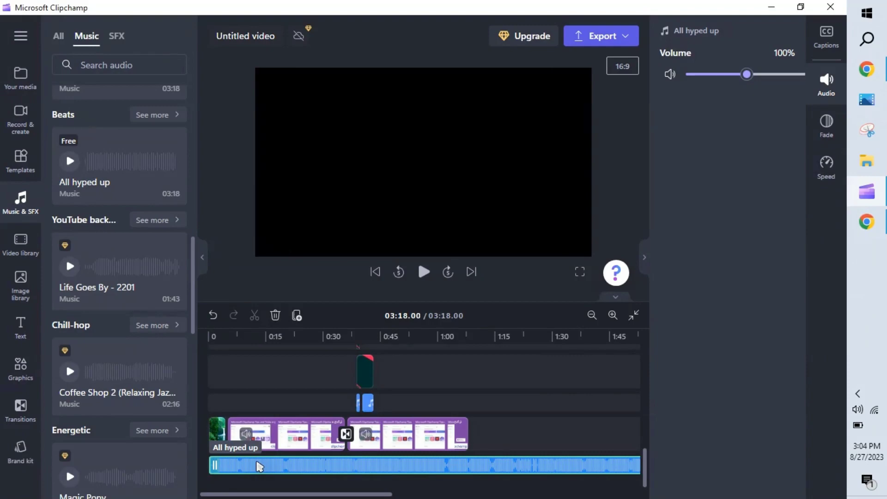
Step: Set the volume of the recording's first part to 98% and of the All hyped up music to 21%
{"action": "left_click", "coordinate": [287, 436]}
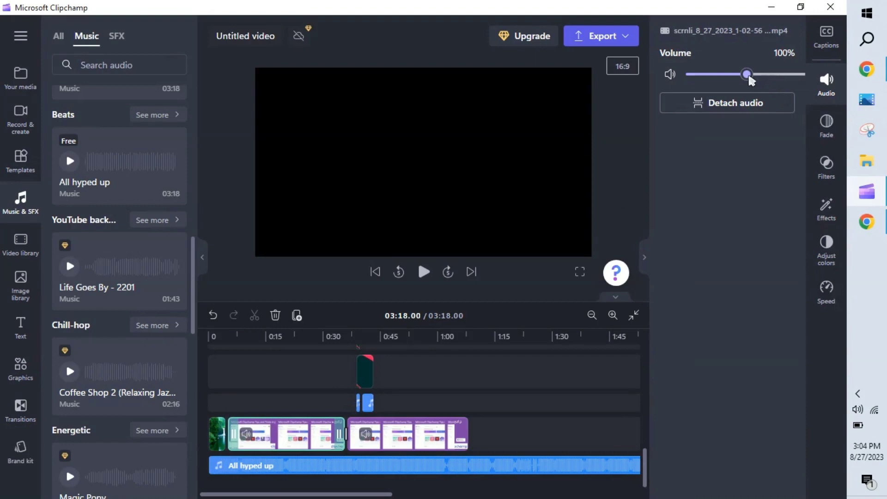
{"action": "mouse_move", "coordinate": [748, 74]}
{"action": "left_mouse_down"}
{"action": "mouse_move", "coordinate": [769, 78]}
{"action": "mouse_move", "coordinate": [746, 76]}
{"action": "left_mouse_up"}
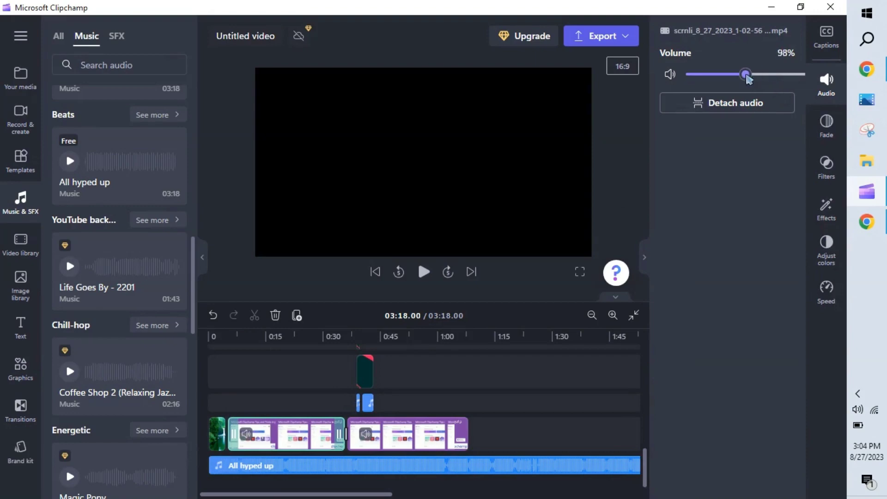
{"action": "left_click", "coordinate": [296, 466]}
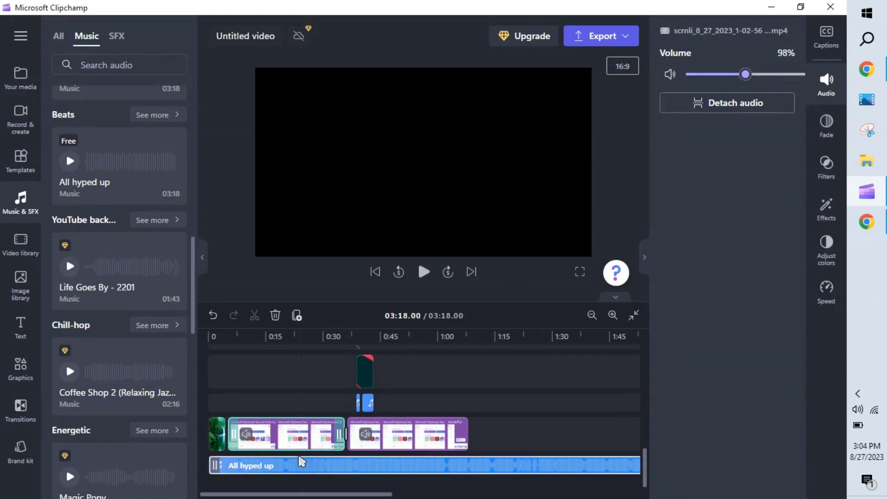
{"action": "left_click", "coordinate": [296, 465]}
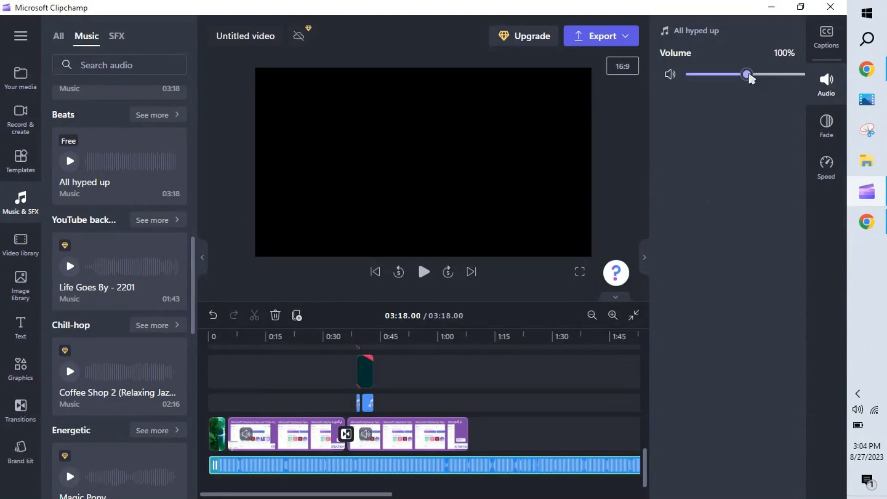
{"action": "left_click_drag", "start_coordinate": [749, 76], "coordinate": [698, 79]}
{"action": "left_click", "coordinate": [290, 426]}
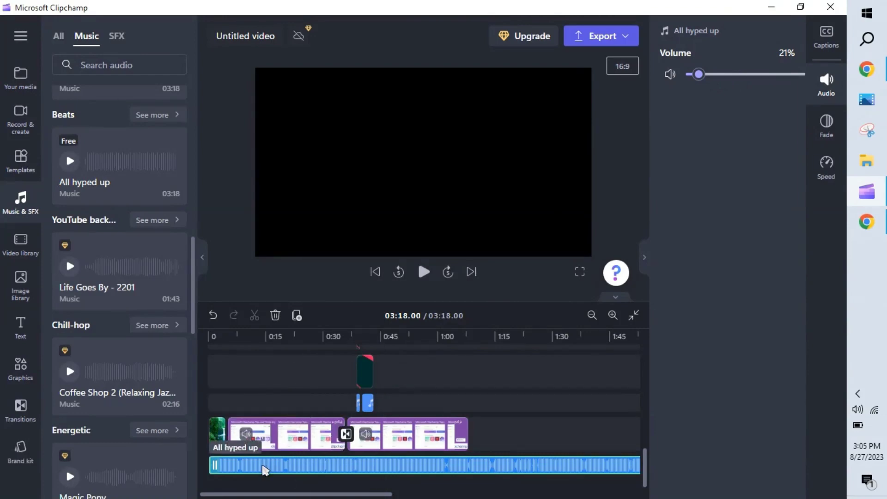
{"action": "left_click", "coordinate": [276, 441]}
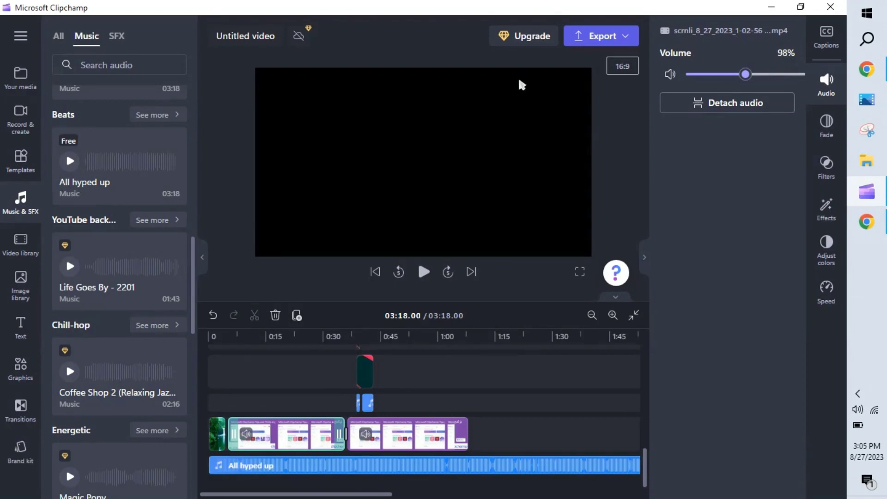
Step: Browse the stock video library, preview its Subscribe panels, and look over the stock image categories
{"action": "left_click", "coordinate": [15, 253]}
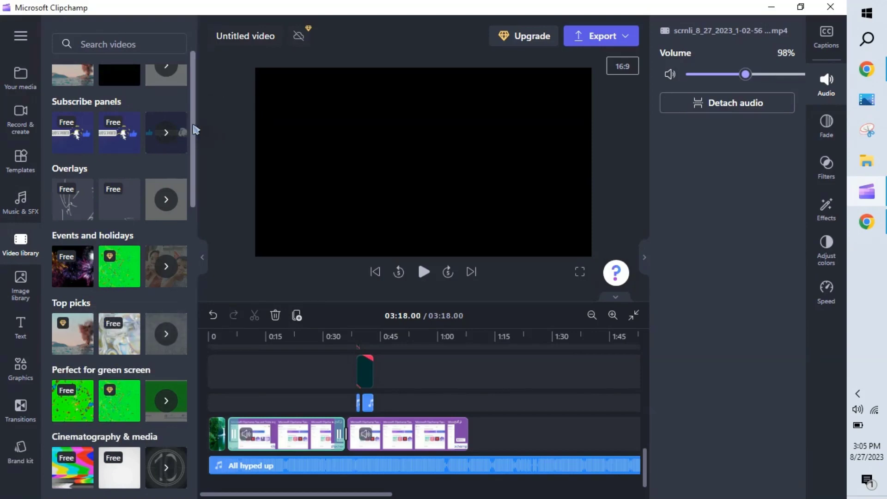
{"action": "scroll", "coordinate": [194, 125], "scroll_direction": "up", "scroll_amount": 3}
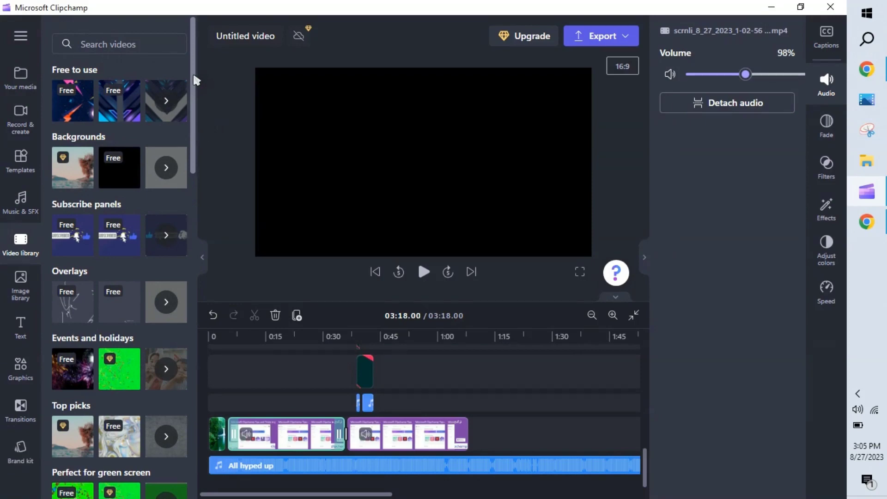
{"action": "left_click", "coordinate": [167, 235]}
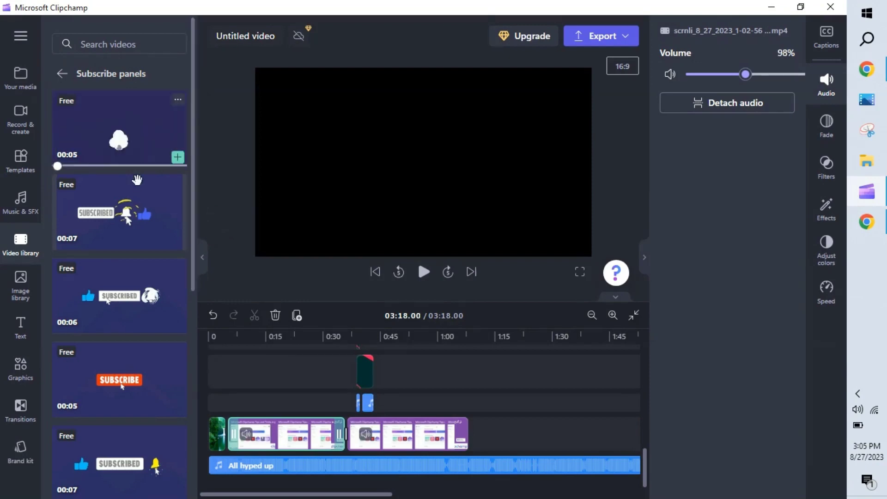
{"action": "mouse_move", "coordinate": [124, 266]}
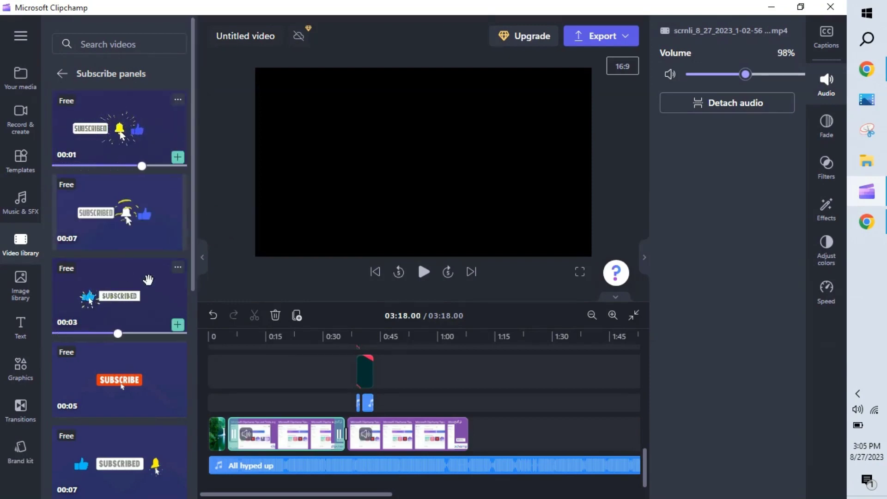
{"action": "left_click", "coordinate": [22, 296]}
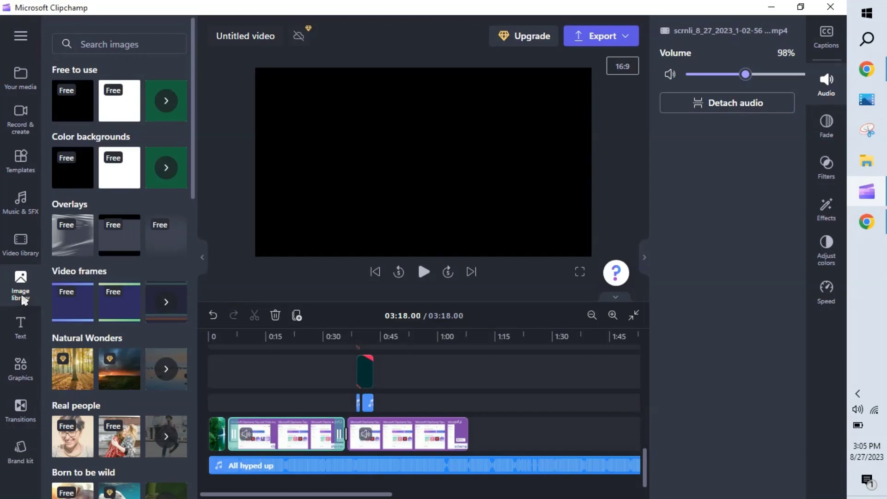
{"action": "left_click", "coordinate": [21, 291]}
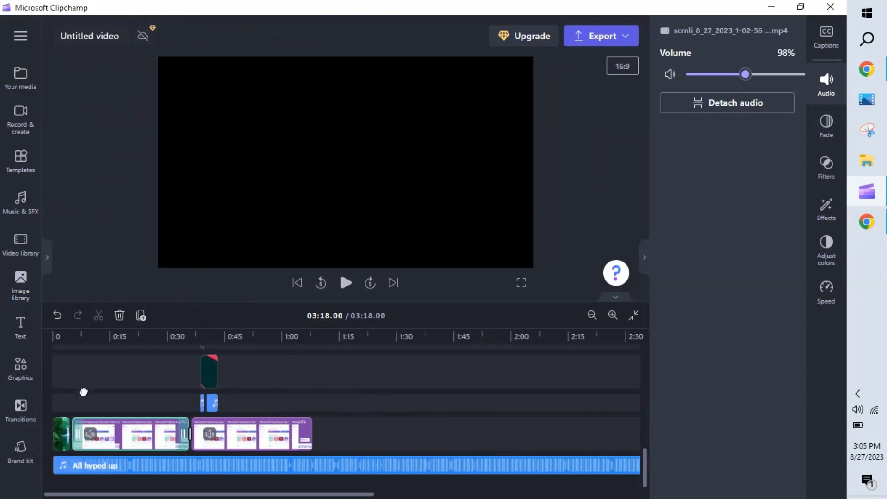
Step: Add a Typewriter title to the timeline at 03:18.00, where the music ends
{"action": "left_click", "coordinate": [62, 424]}
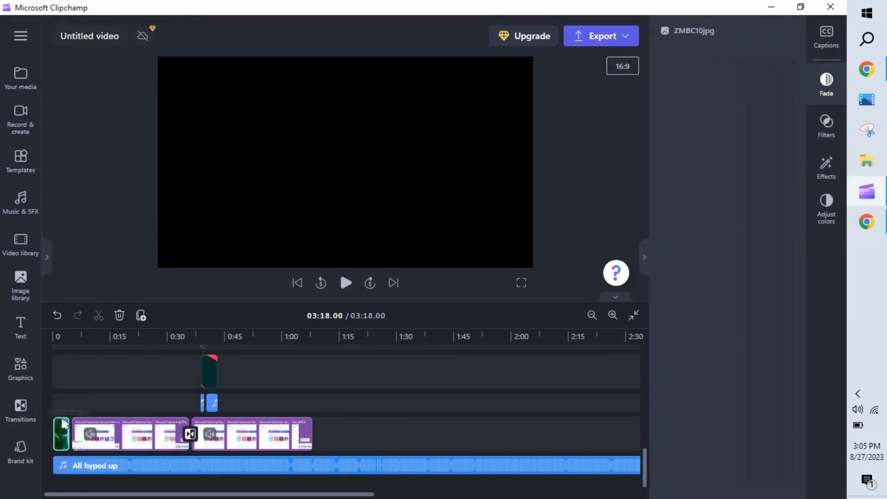
{"action": "left_click", "coordinate": [19, 333]}
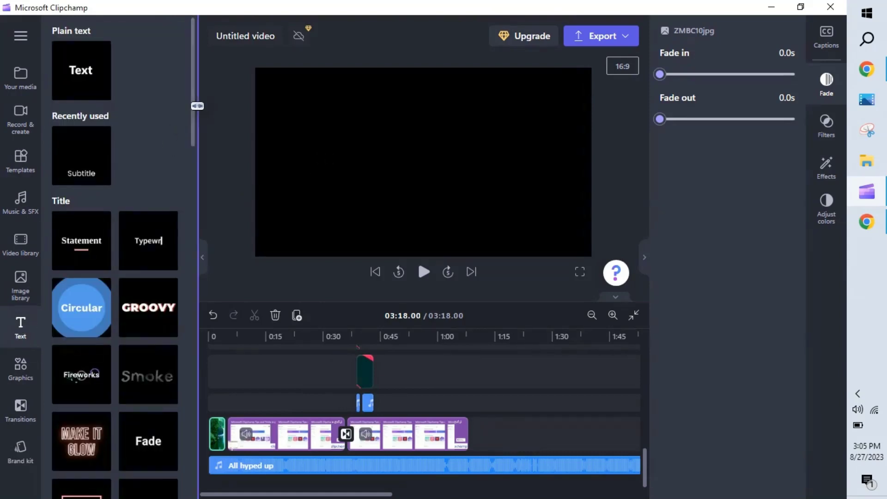
{"action": "scroll", "coordinate": [193, 107], "scroll_direction": "down", "scroll_amount": 1}
{"action": "left_click_drag", "start_coordinate": [193, 111], "coordinate": [193, 117]}
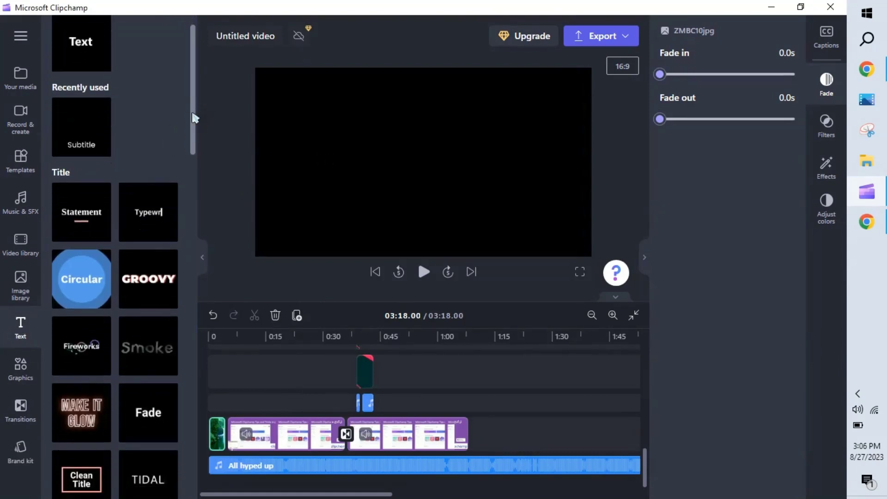
{"action": "mouse_move", "coordinate": [162, 195]}
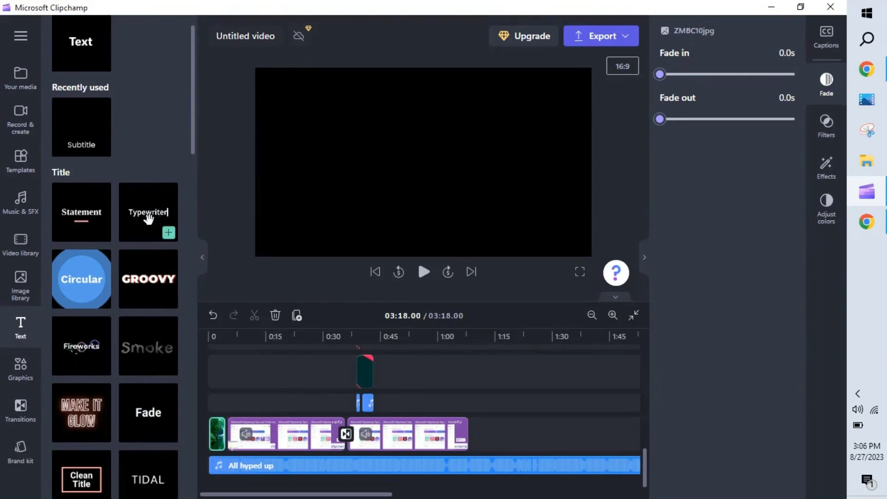
{"action": "left_click", "coordinate": [169, 234]}
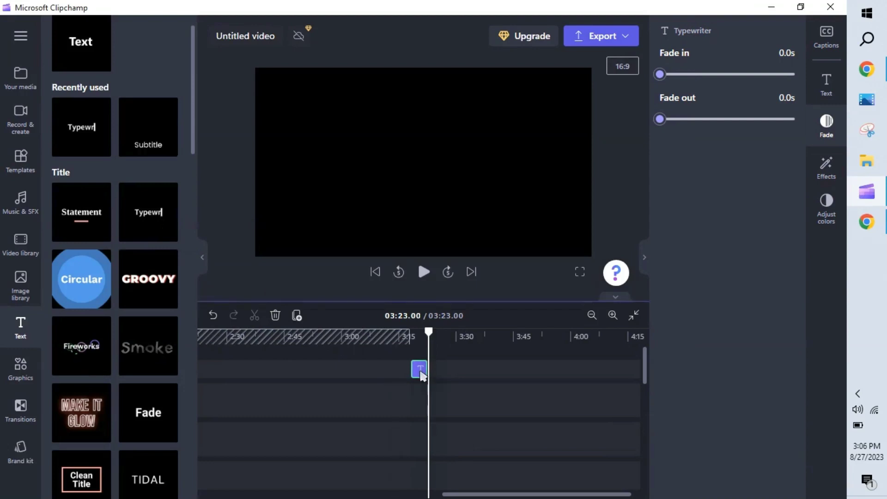
Step: Replace the Typewriter title's text with "Welcome"
{"action": "left_click", "coordinate": [419, 369]}
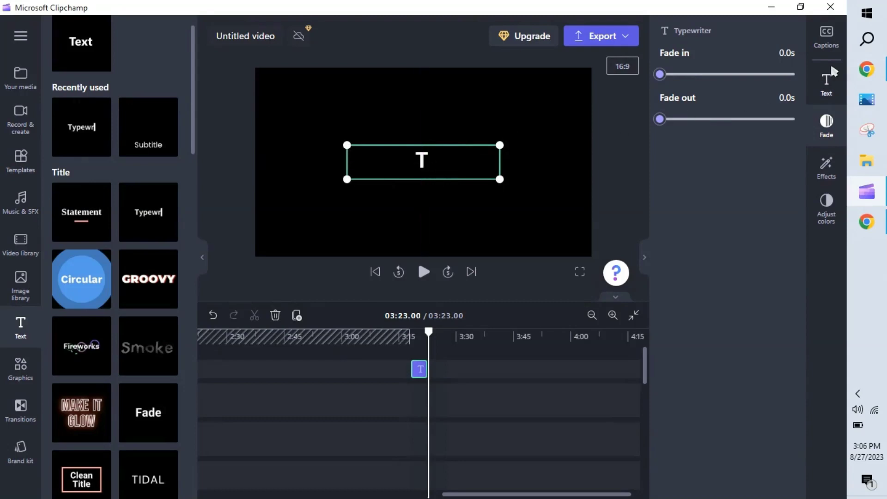
{"action": "left_click", "coordinate": [826, 86]}
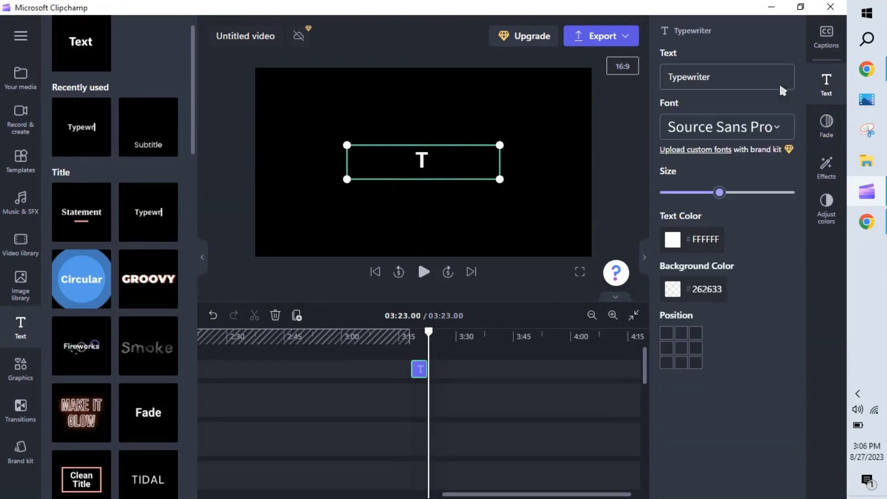
{"action": "left_click", "coordinate": [656, 82]}
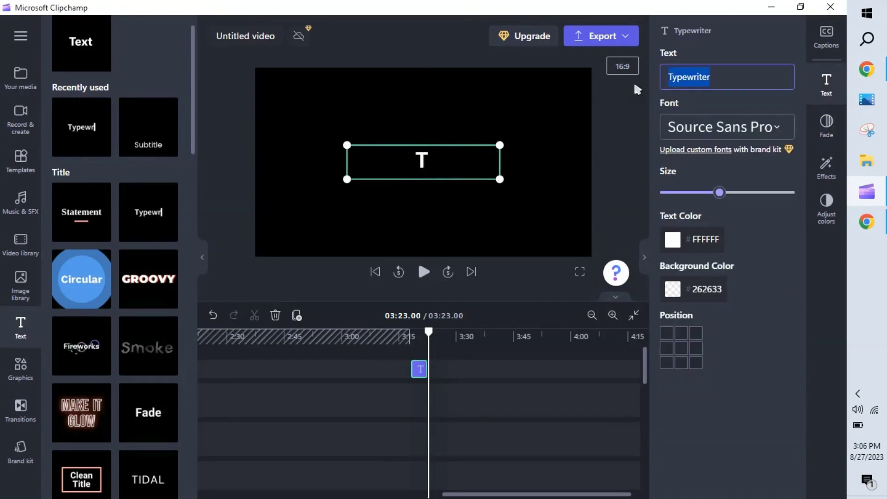
{"action": "type", "text": "E"}
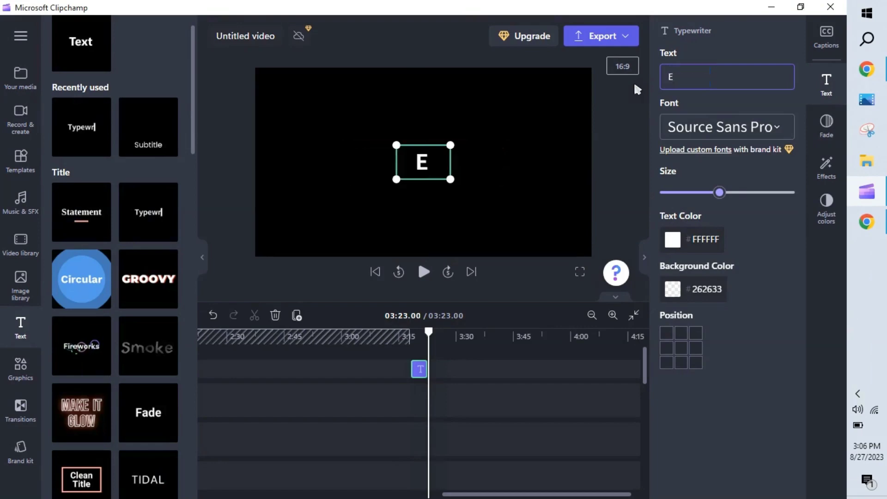
{"action": "key", "text": "BackSpace"}
{"action": "type", "text": "Welcom"}
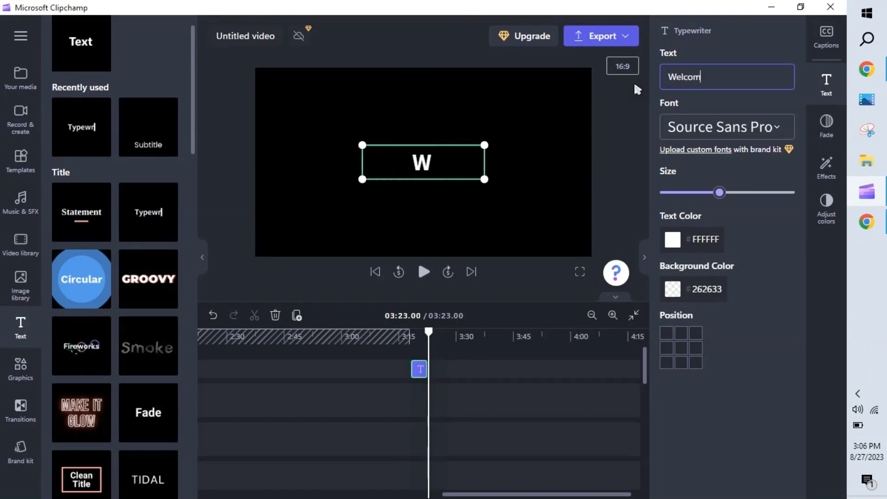
{"action": "type", "text": "e"}
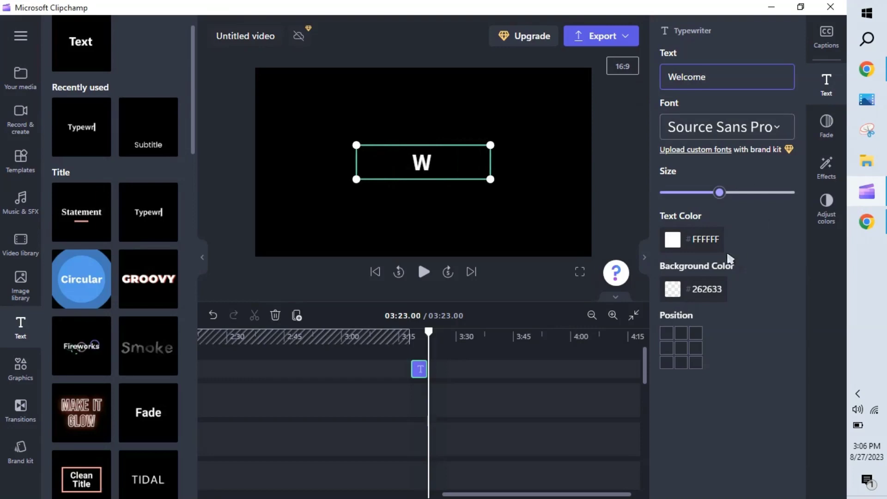
Step: Set the Welcome title's background color to white, #FFFFFF
{"action": "left_click", "coordinate": [696, 285]}
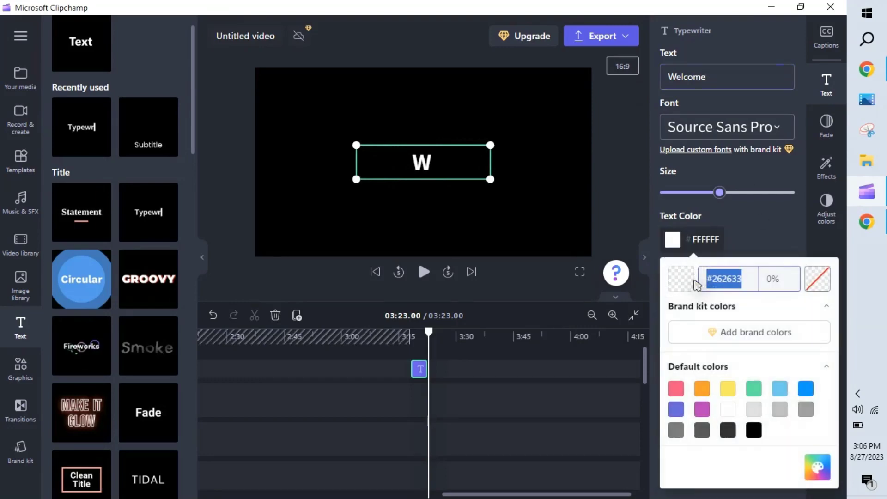
{"action": "left_click", "coordinate": [755, 430]}
{"action": "left_click", "coordinate": [727, 410]}
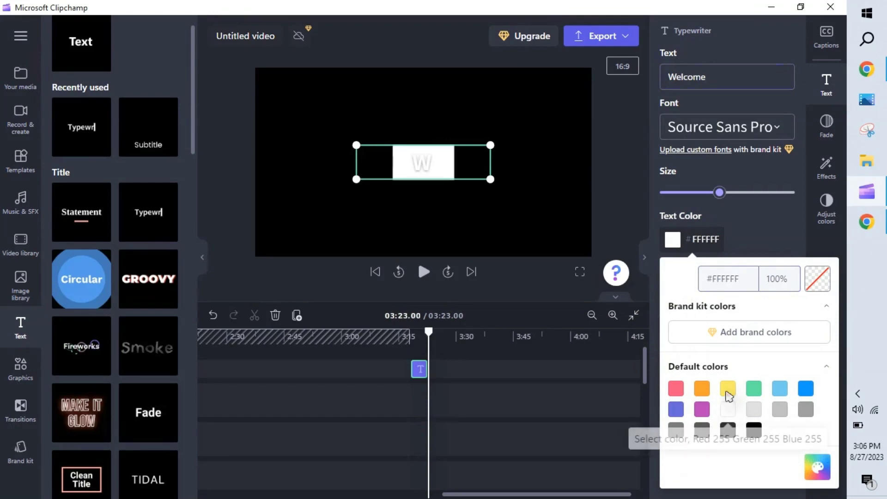
{"action": "left_click", "coordinate": [752, 235]}
Step: Set the Welcome title's text color to #5756D6 and reduce its size slightly
{"action": "left_click", "coordinate": [688, 246]}
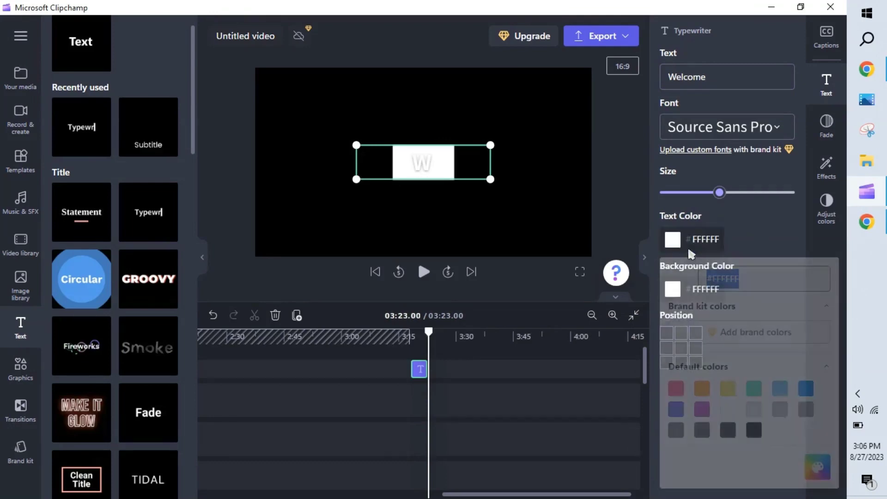
{"action": "left_click", "coordinate": [676, 413]}
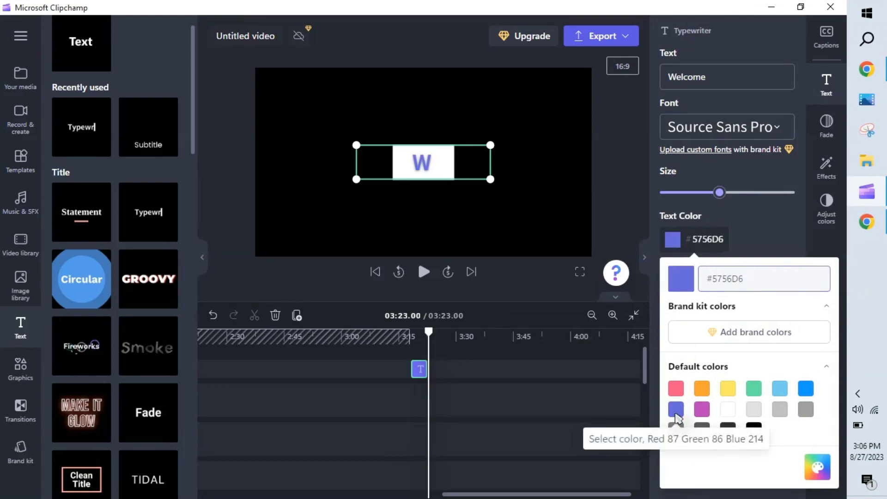
{"action": "left_click", "coordinate": [746, 197]}
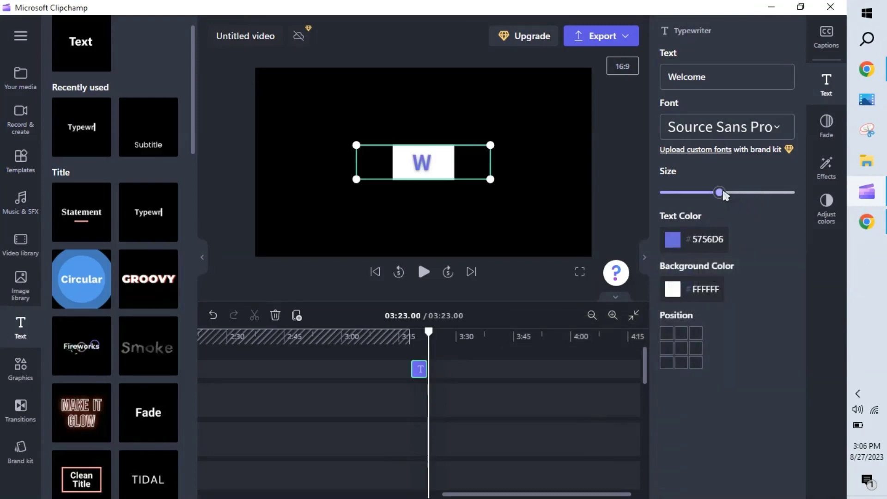
{"action": "mouse_move", "coordinate": [722, 194]}
{"action": "left_mouse_down"}
{"action": "mouse_move", "coordinate": [709, 196]}
{"action": "mouse_move", "coordinate": [719, 196]}
{"action": "left_mouse_up"}
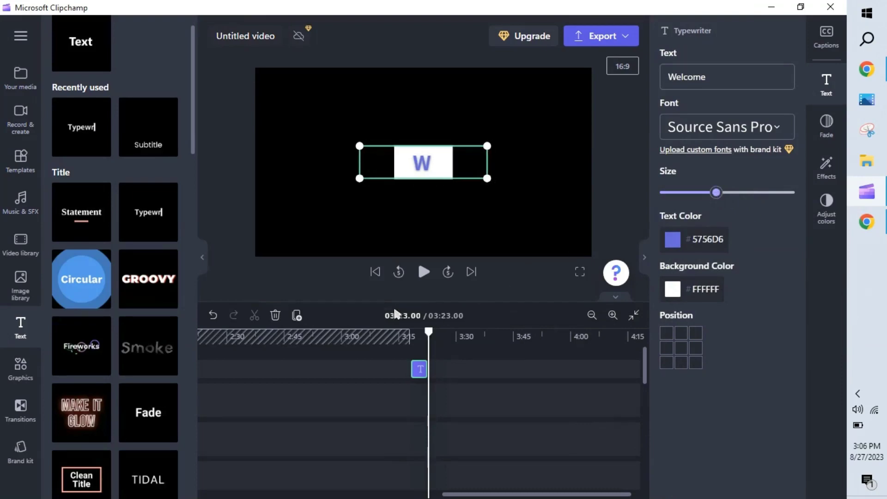
Step: Play the Welcome title from just before its start on the timeline and look over the remaining text styles
{"action": "left_click", "coordinate": [413, 349]}
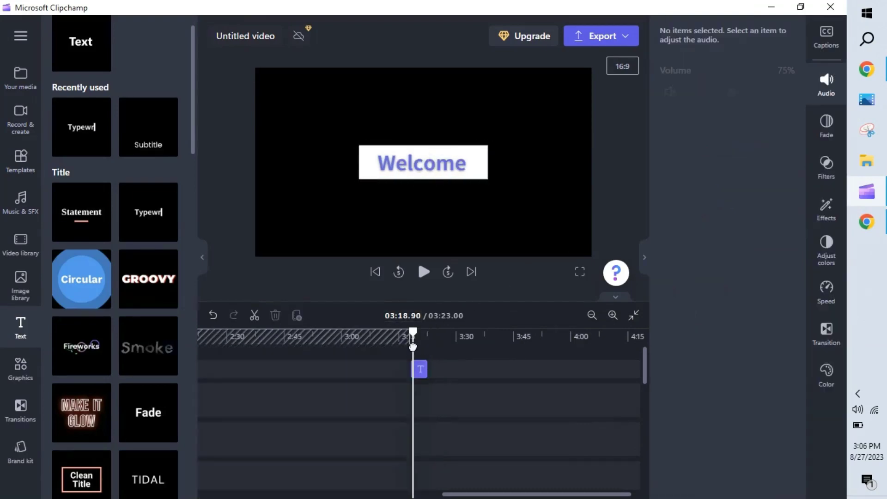
{"action": "left_click", "coordinate": [423, 273]}
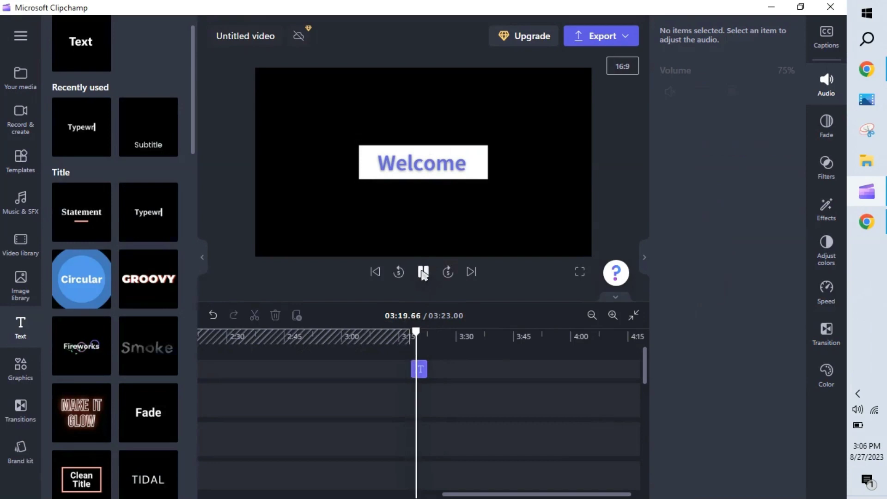
{"action": "left_click", "coordinate": [406, 352]}
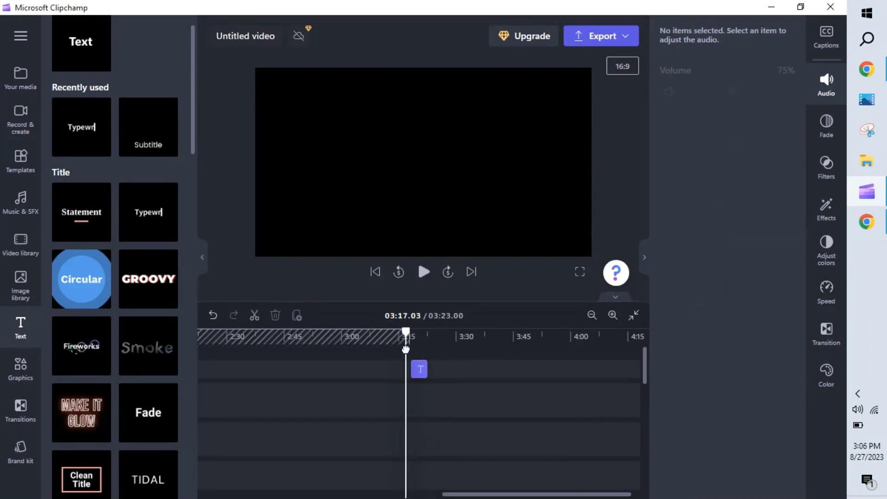
{"action": "left_click", "coordinate": [423, 272]}
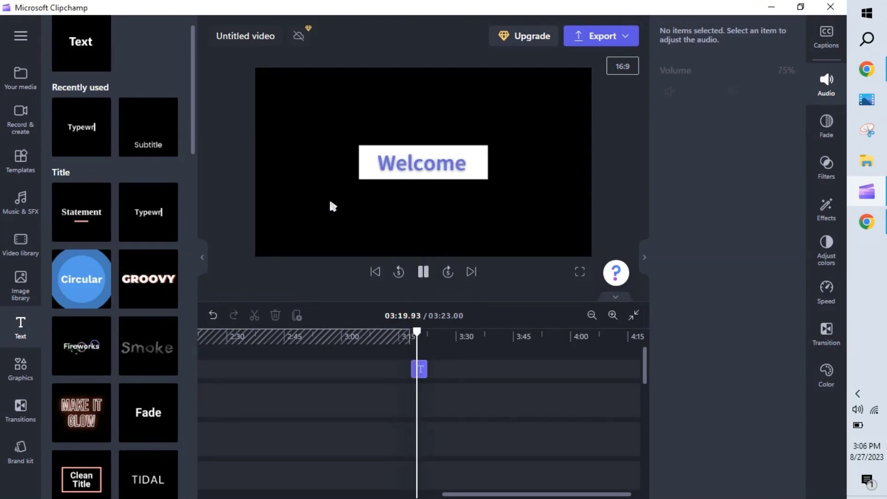
{"action": "left_click_drag", "start_coordinate": [192, 132], "coordinate": [191, 351]}
Step: Add the Pink subscribe sticker from the Subscribe stickers to the end of the timeline
{"action": "left_click", "coordinate": [21, 370]}
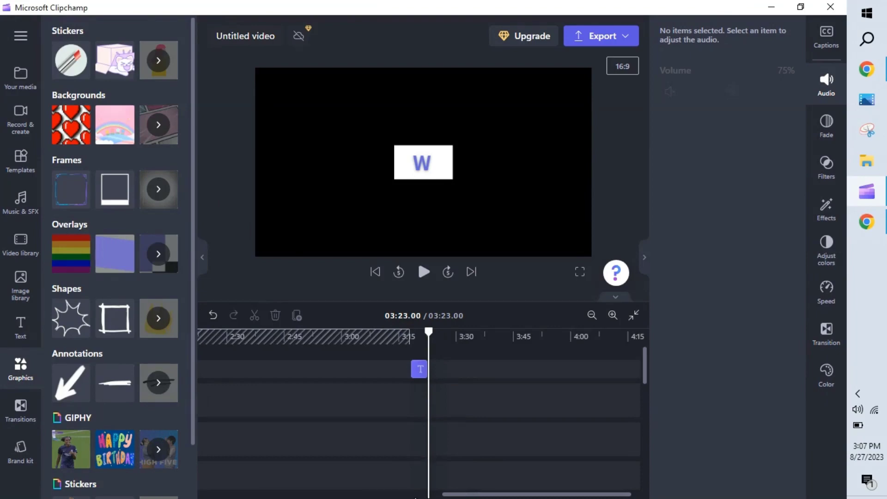
{"action": "scroll", "coordinate": [394, 493], "scroll_direction": "left", "scroll_amount": 5}
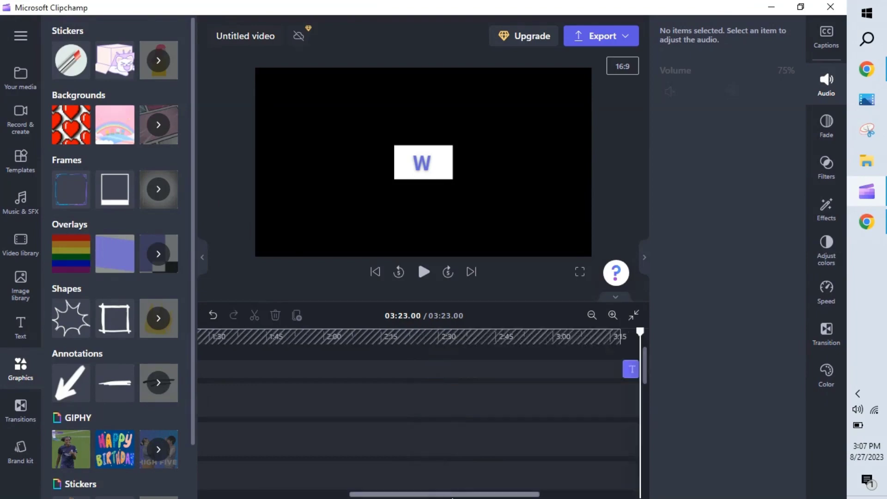
{"action": "scroll", "coordinate": [296, 493], "scroll_direction": "left", "scroll_amount": 5}
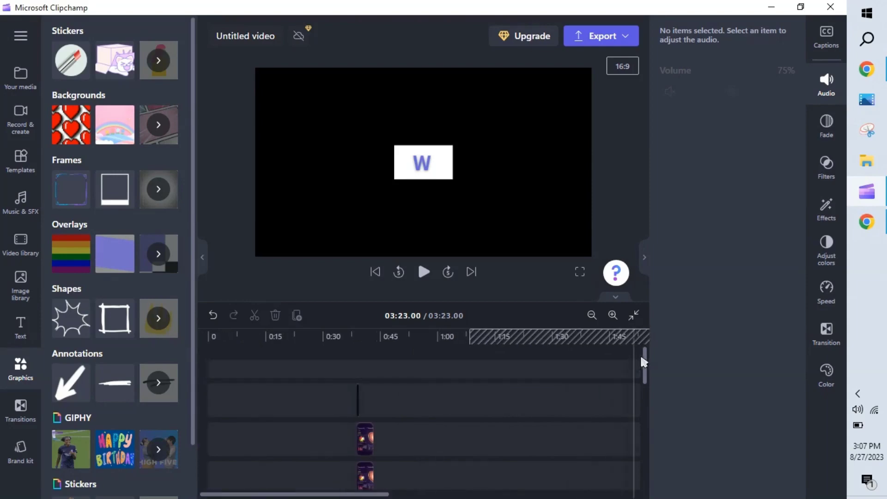
{"action": "left_click_drag", "start_coordinate": [644, 360], "coordinate": [645, 417]}
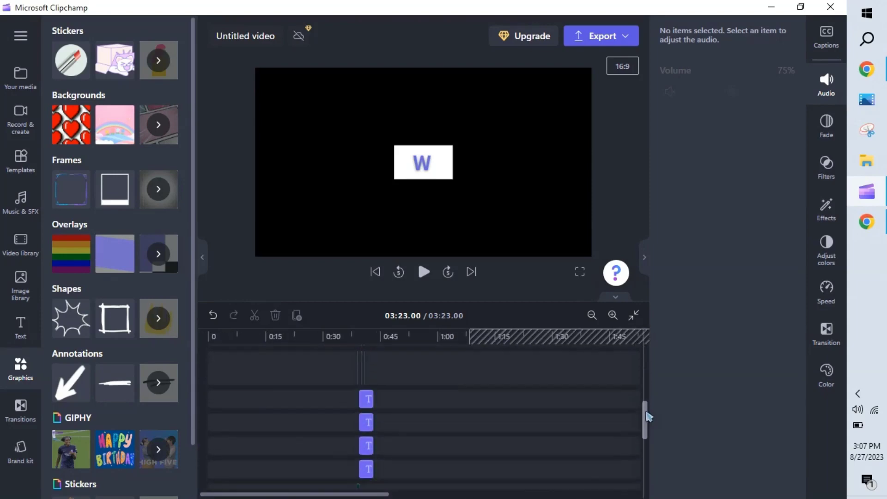
{"action": "left_click", "coordinate": [155, 58]}
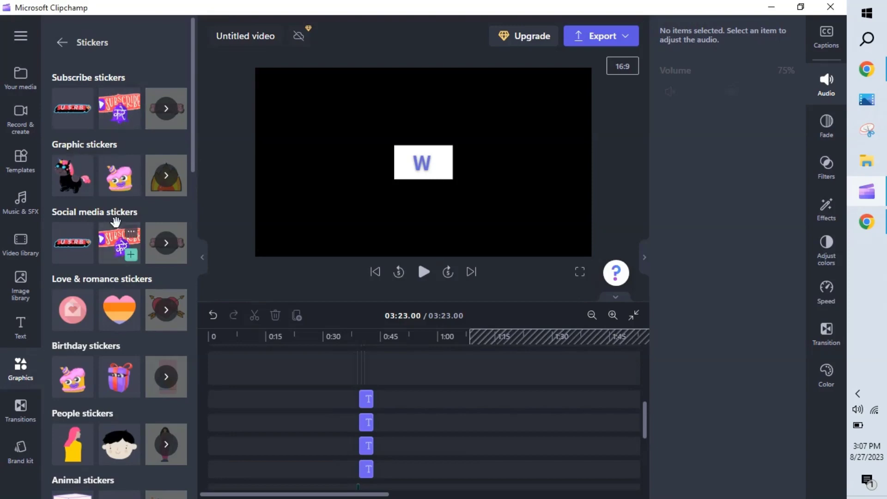
{"action": "left_click", "coordinate": [171, 113]}
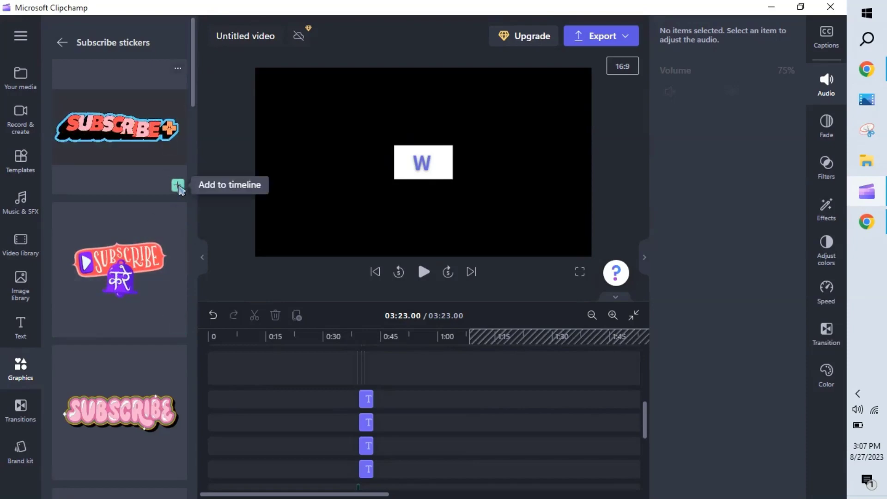
{"action": "left_click", "coordinate": [178, 185]}
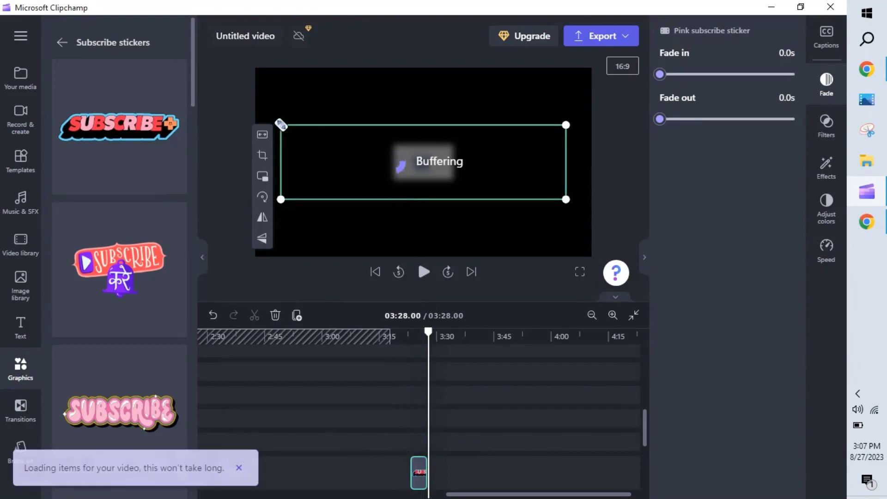
Step: Shrink the subscribe sticker into the lower right of the video frame and play it from its start at 03:23.00
{"action": "left_click_drag", "start_coordinate": [281, 124], "coordinate": [454, 169]}
{"action": "left_click_drag", "start_coordinate": [493, 193], "coordinate": [495, 228]}
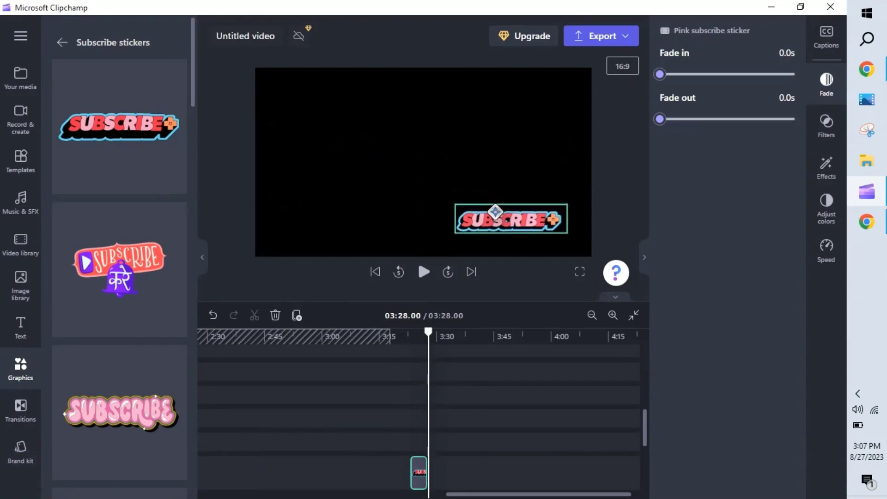
{"action": "left_click", "coordinate": [399, 272]}
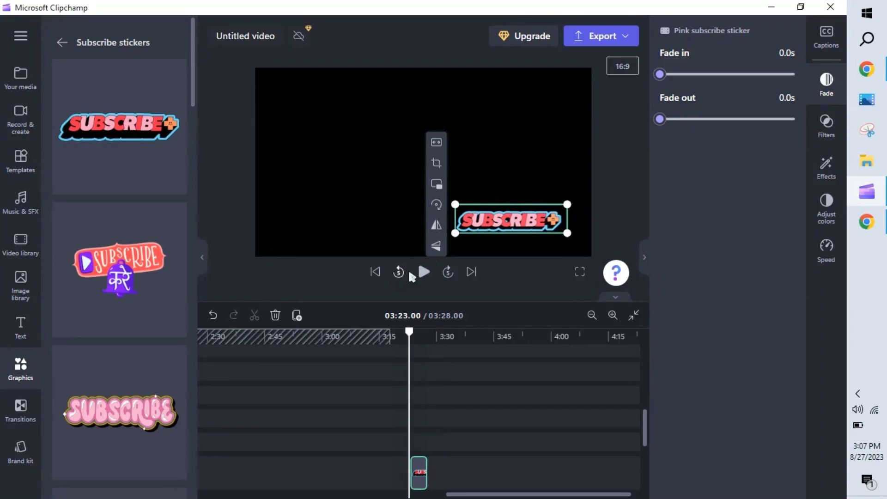
{"action": "left_click", "coordinate": [423, 272]}
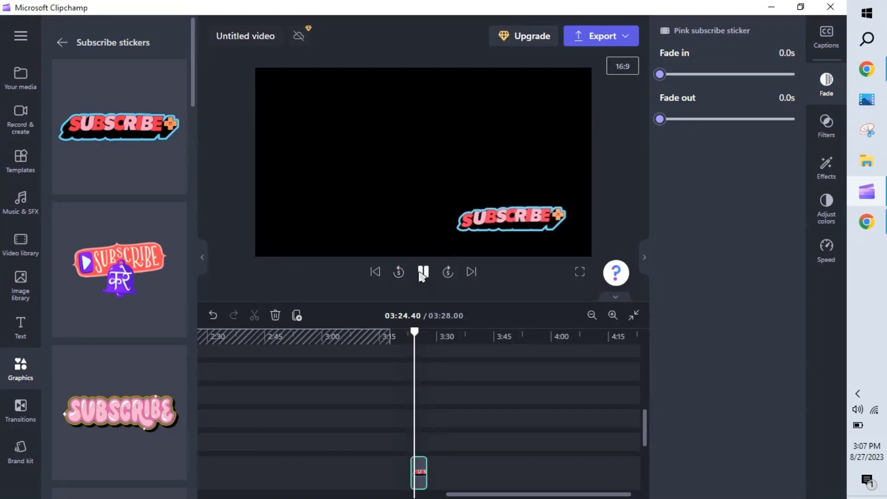
Step: Look over the transitions, and examine the speed, effects and filter options for the recording's second part
{"action": "left_click", "coordinate": [29, 423]}
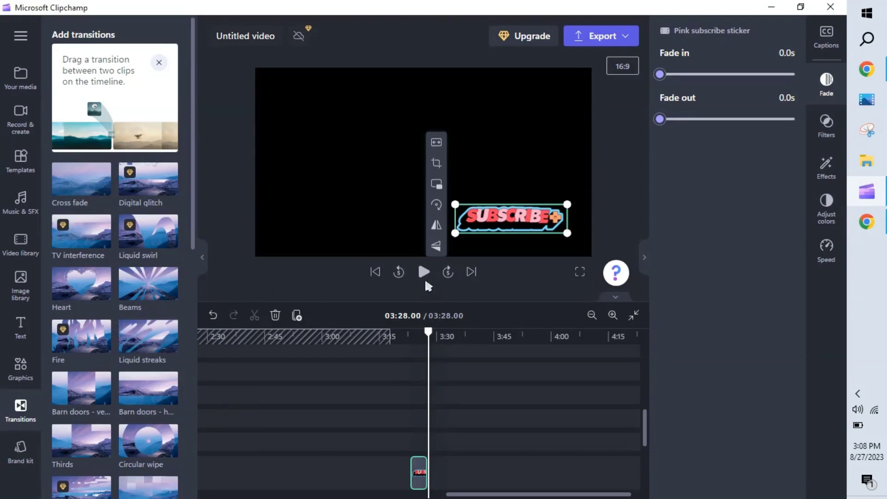
{"action": "left_click_drag", "start_coordinate": [504, 492], "coordinate": [258, 493]}
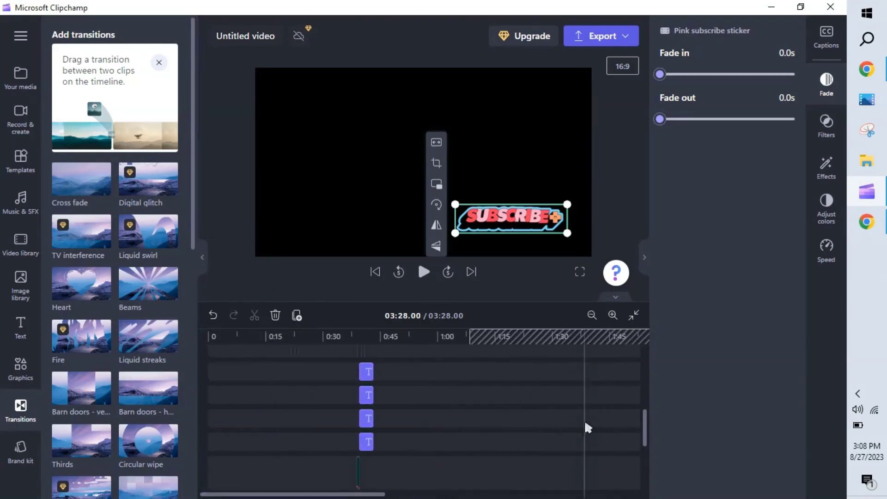
{"action": "left_click_drag", "start_coordinate": [645, 435], "coordinate": [643, 484]}
{"action": "left_click", "coordinate": [370, 437]}
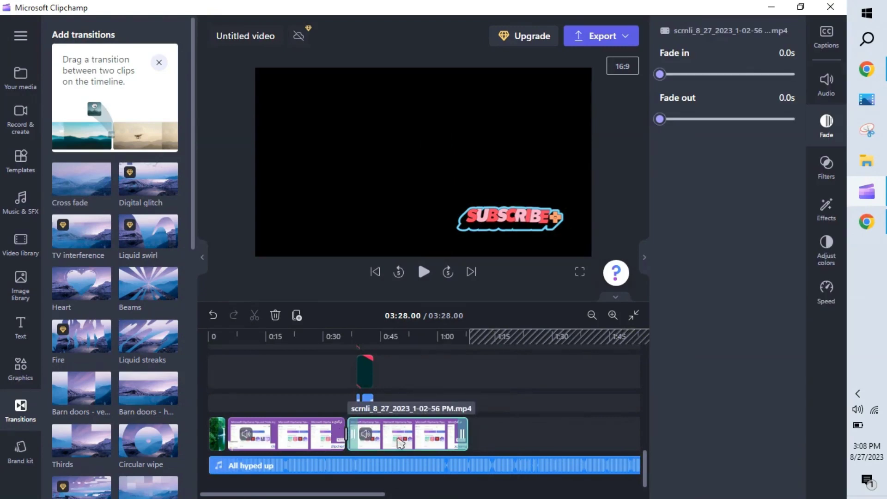
{"action": "left_click", "coordinate": [828, 296]}
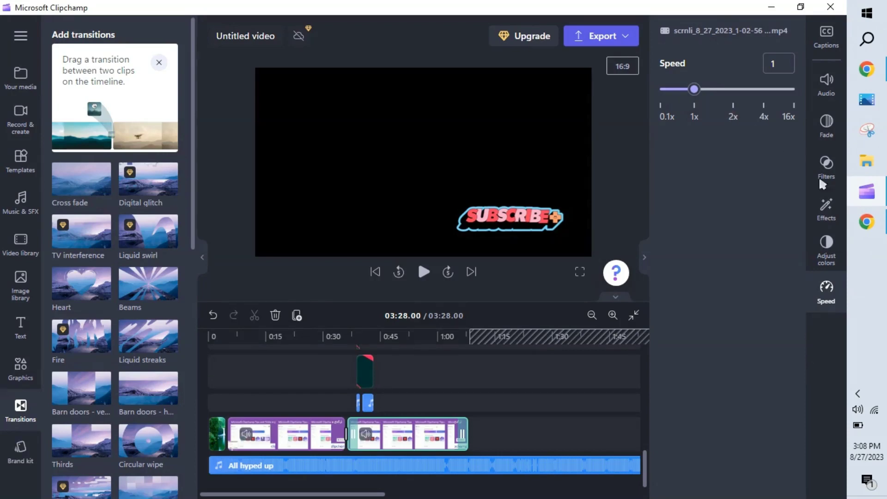
{"action": "left_click", "coordinate": [825, 212]}
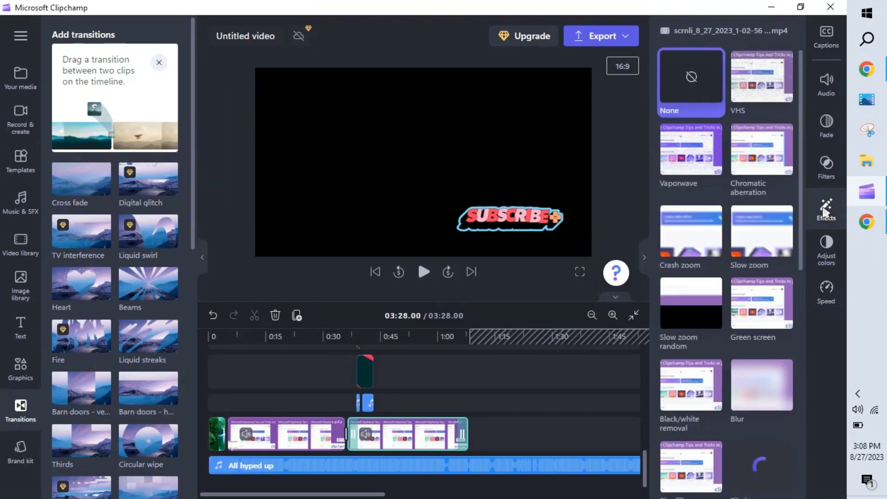
{"action": "left_click", "coordinate": [826, 180]}
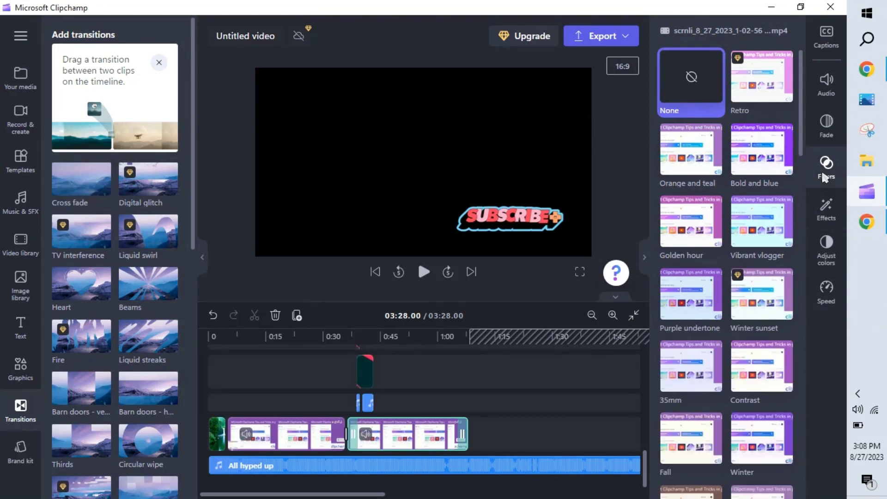
{"action": "left_click", "coordinate": [829, 175]}
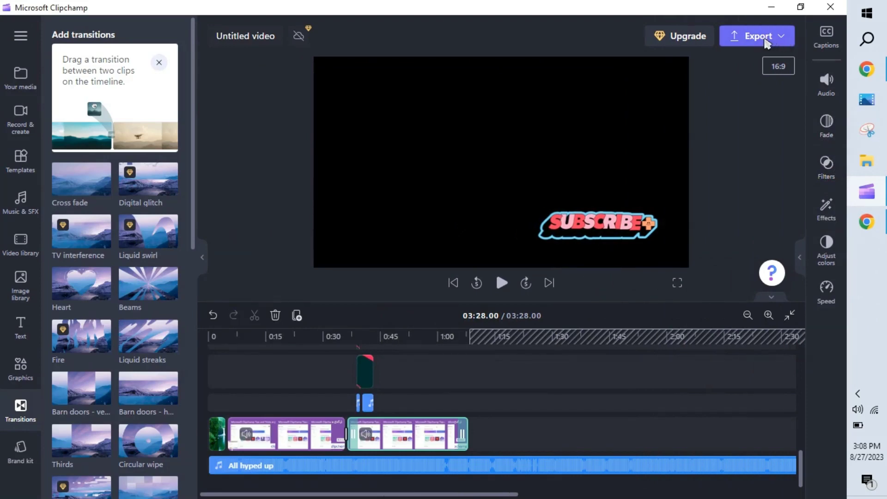
Step: Export the video in 1080p quality, continuing despite the visual gap
{"action": "left_click", "coordinate": [784, 42]}
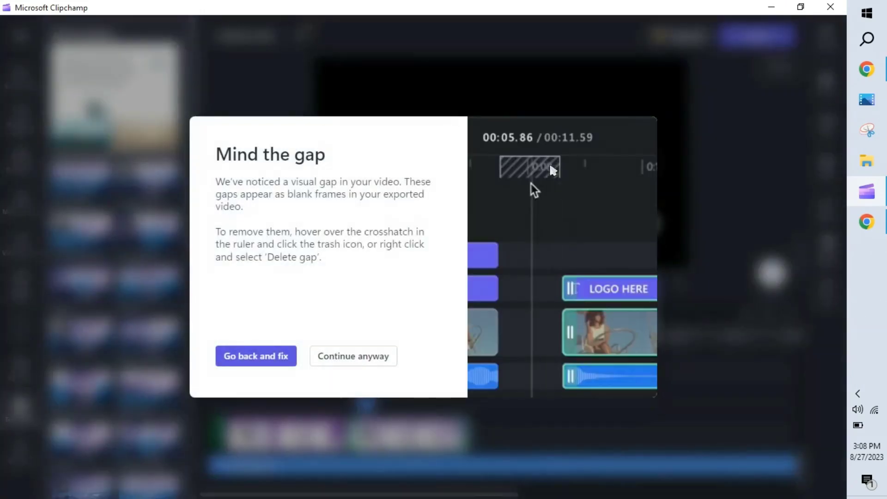
{"action": "left_click", "coordinate": [362, 356]}
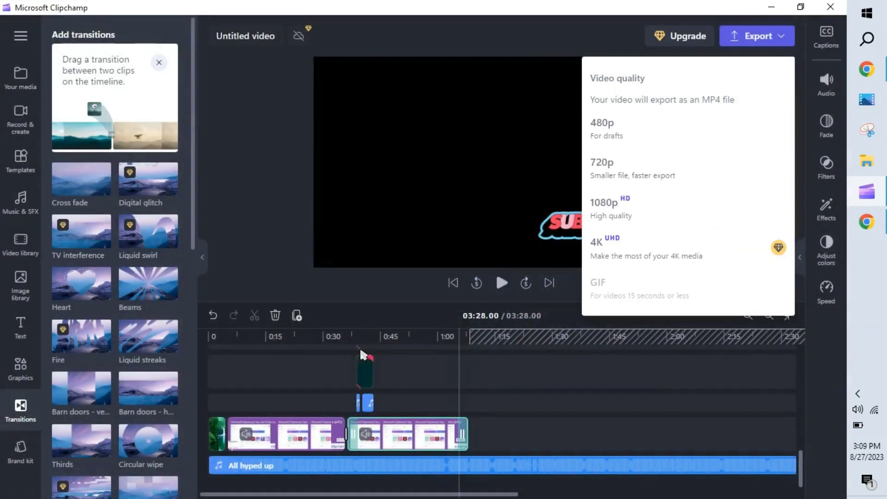
{"action": "left_click", "coordinate": [629, 212]}
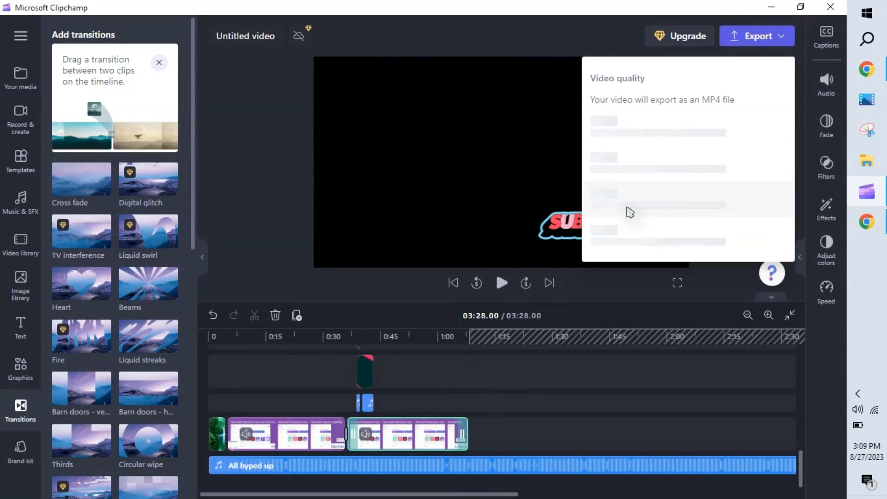